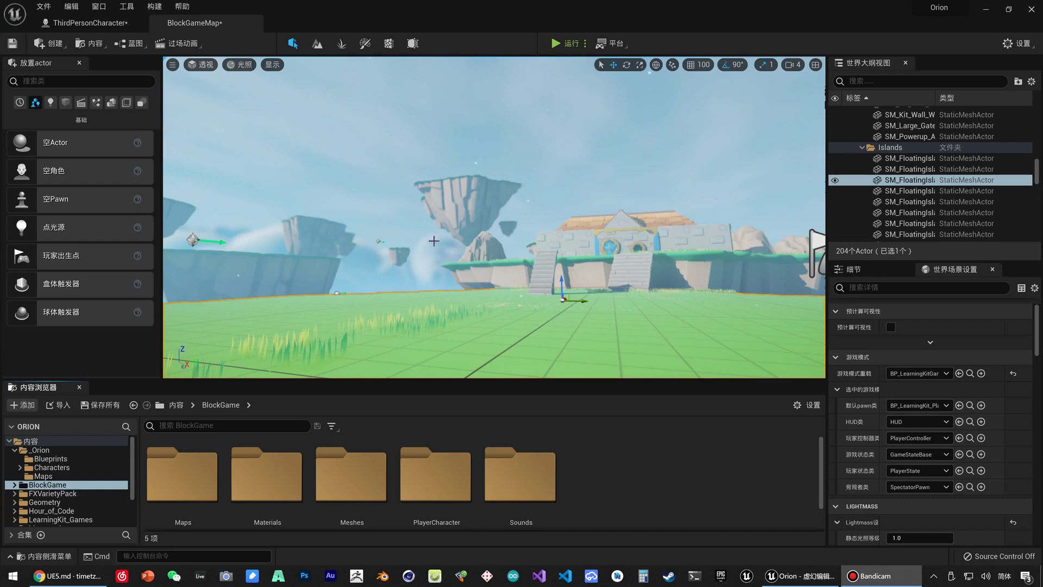
Browse from LearningKit_Games into BlockGame's Maps subfolder to reveal the BlockGameMap level
{"action": "right_click_drag", "start_coordinate": [433, 241], "coordinate": [435, 239]}
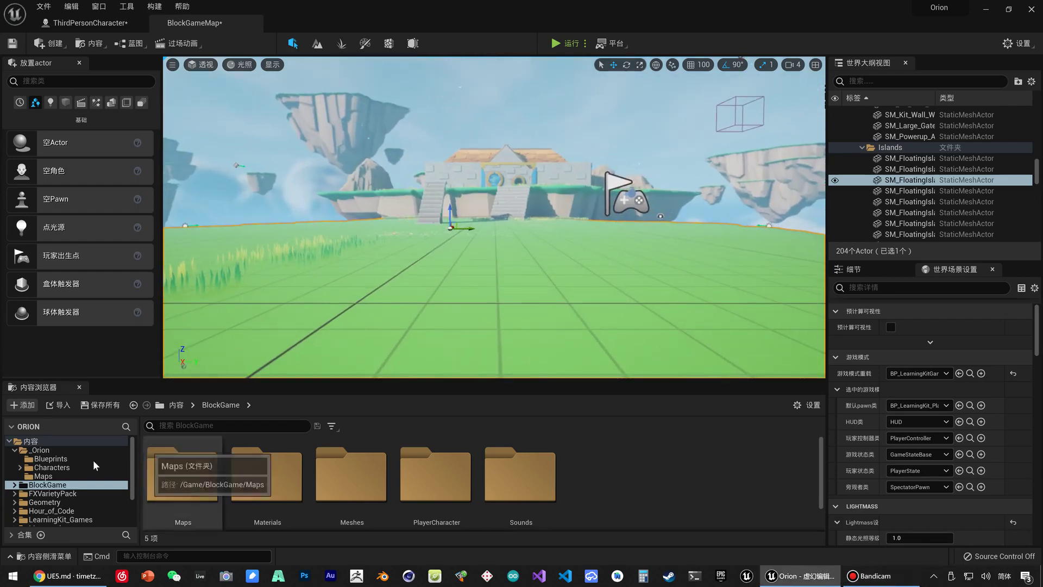
{"action": "scroll", "coordinate": [71, 493], "scroll_direction": "down", "scroll_amount": 1}
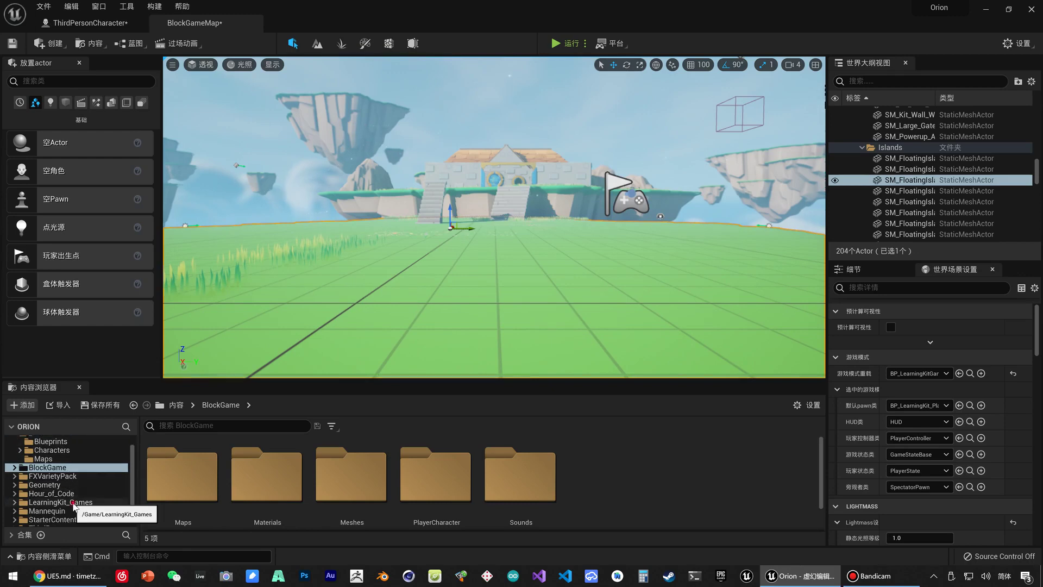
{"action": "left_click", "coordinate": [101, 503]}
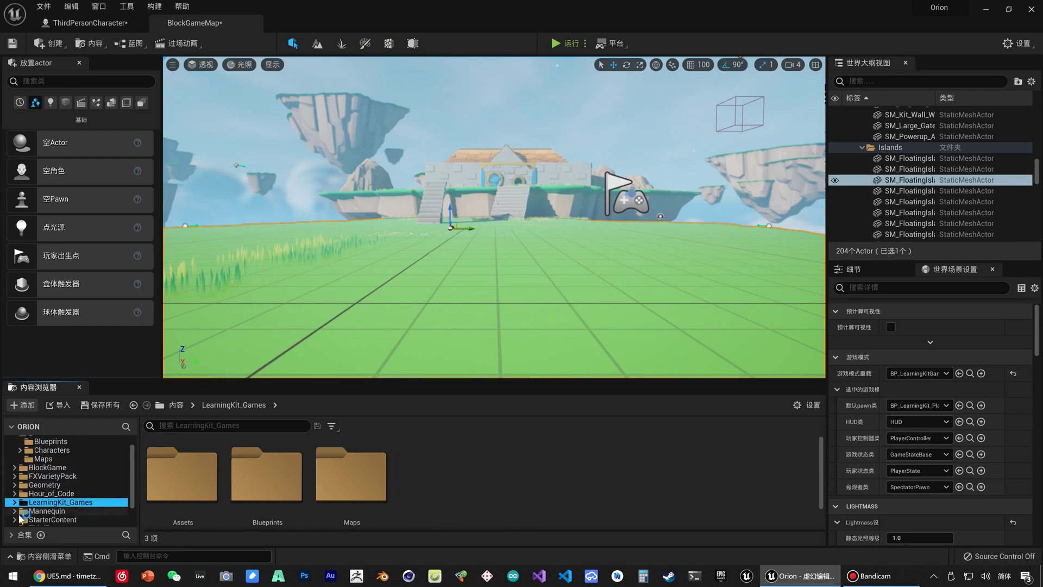
{"action": "left_click", "coordinate": [64, 468]}
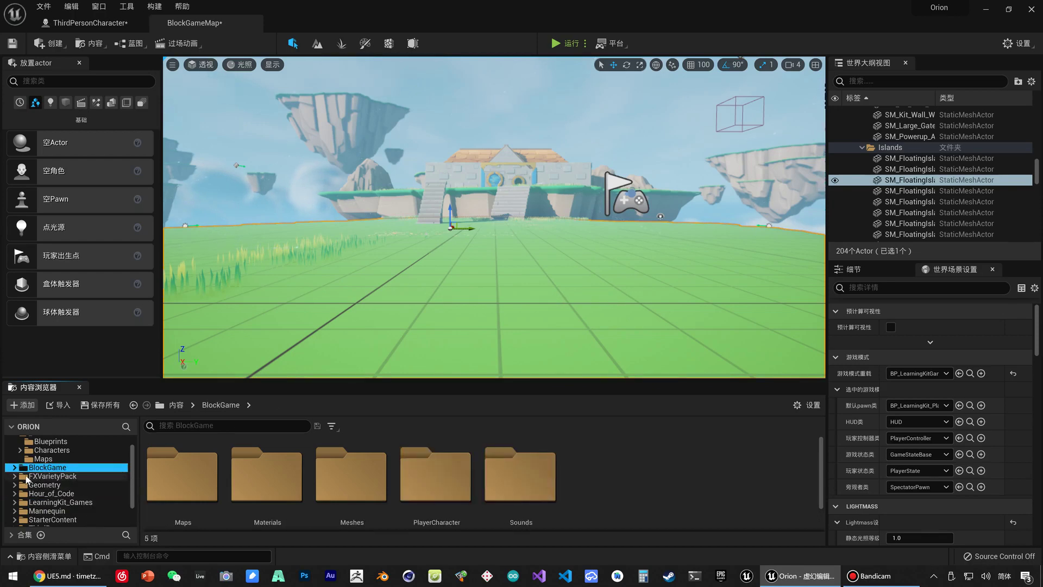
{"action": "left_click", "coordinate": [15, 468]}
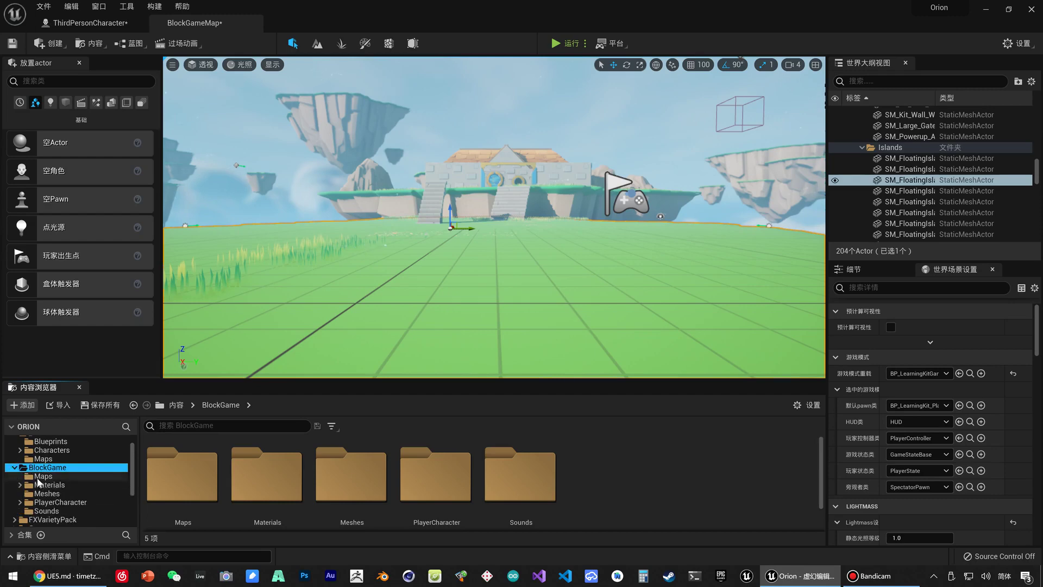
{"action": "left_click_drag", "start_coordinate": [41, 476], "coordinate": [33, 487]}
{"action": "left_click", "coordinate": [60, 467]}
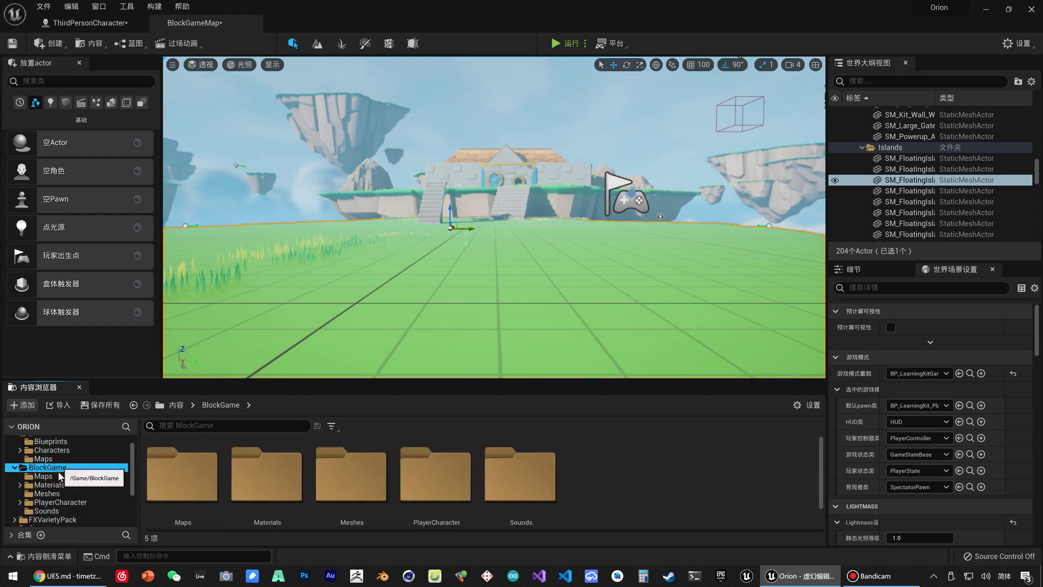
{"action": "left_click", "coordinate": [55, 476]}
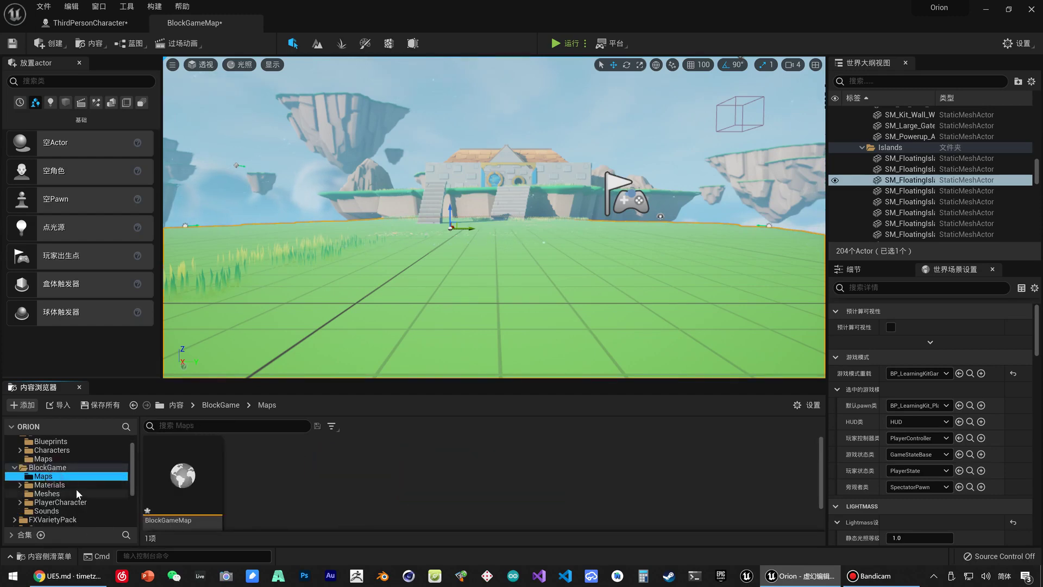
Copy the BlockGameMap level into the _Orion/Maps folder
{"action": "mouse_move", "coordinate": [190, 490]}
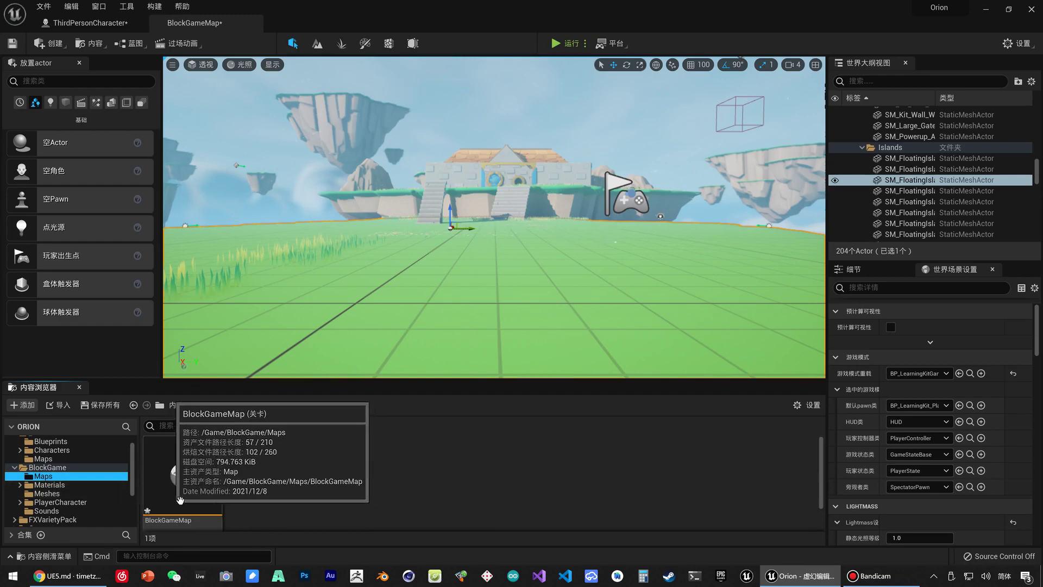
{"action": "left_click_drag", "start_coordinate": [191, 492], "coordinate": [51, 463]}
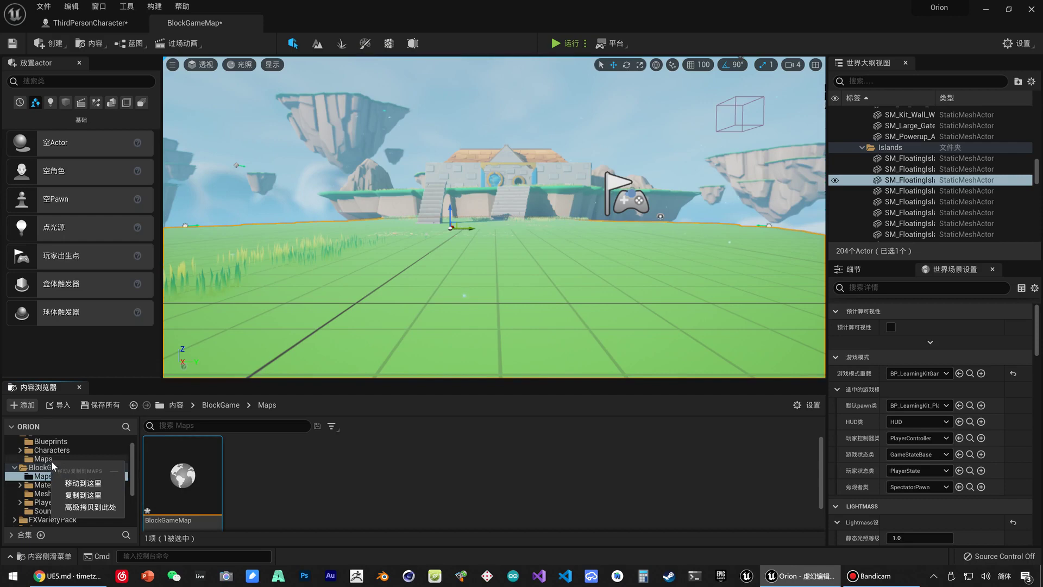
{"action": "left_click", "coordinate": [81, 495]}
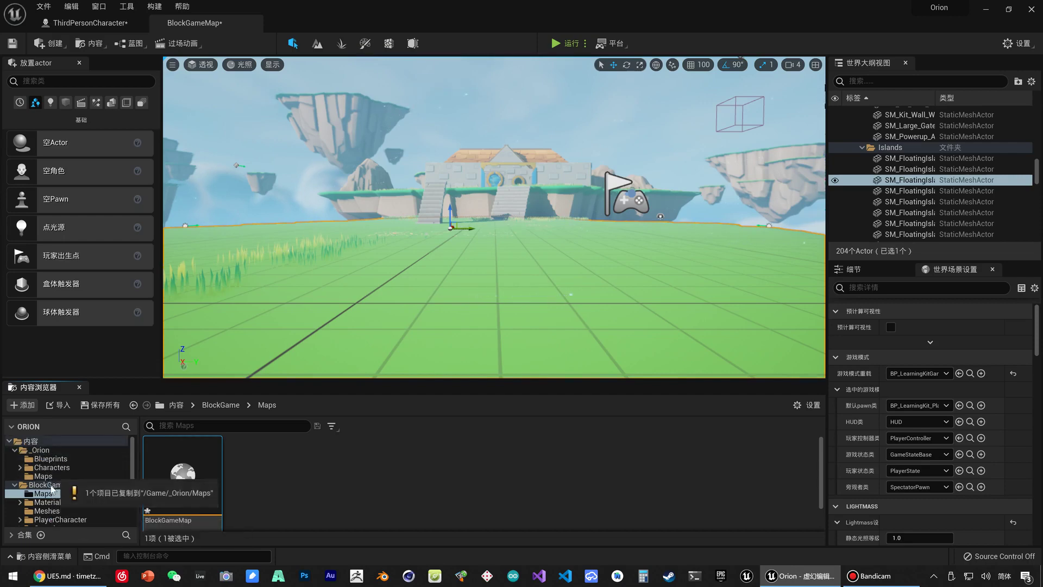
{"action": "left_click", "coordinate": [43, 476]}
Rename the copied level to OrionMap and open it
{"action": "left_click", "coordinate": [182, 478]}
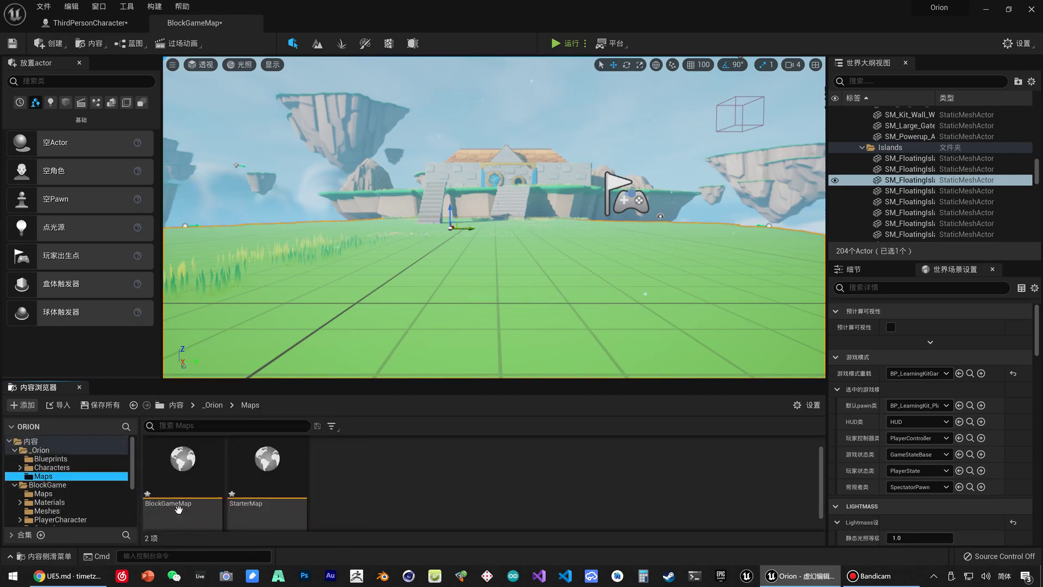
{"action": "key", "text": "F2"}
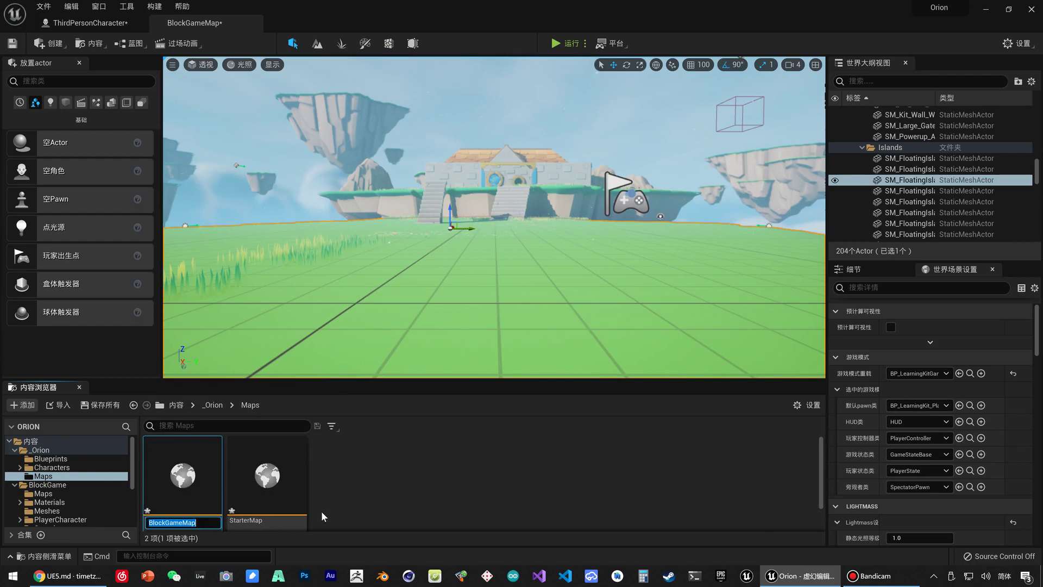
{"action": "type", "text": "OrionM"}
{"action": "type", "text": "ap"}
{"action": "key", "text": "Return"}
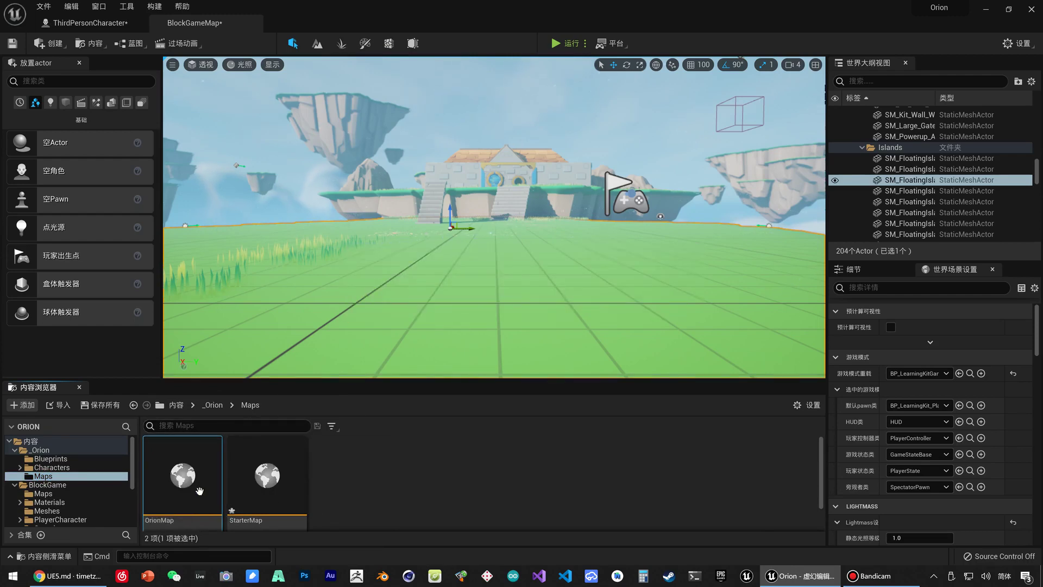
{"action": "double_click", "coordinate": [199, 488]}
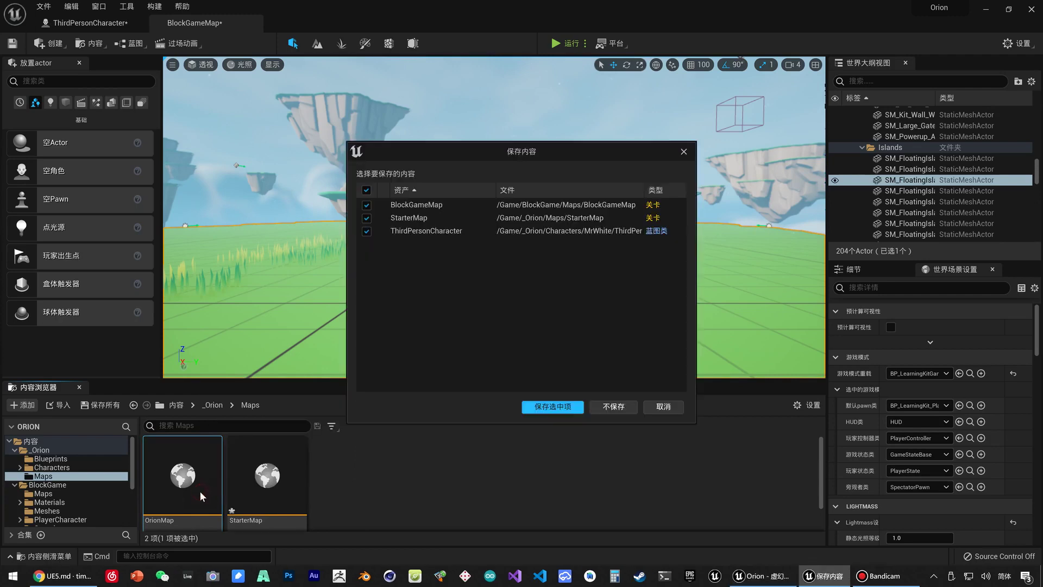
Save the modified assets with Save Selected so OrionMap loads, then look across the castle scene
{"action": "left_click", "coordinate": [554, 409]}
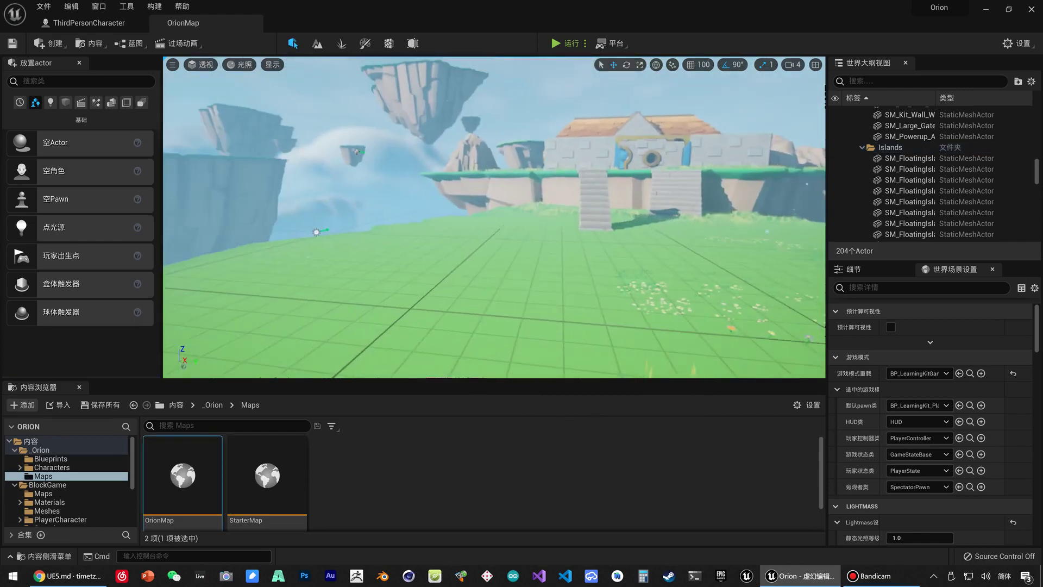
{"action": "right_click_drag", "start_coordinate": [532, 291], "coordinate": [533, 291]}
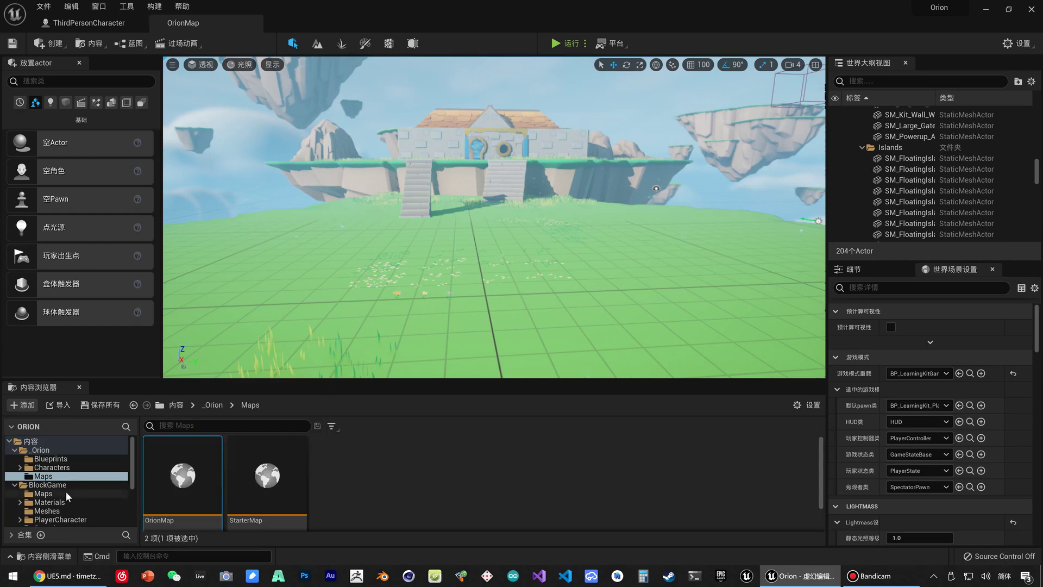
Play OrionMap in the editor, walk the character toward the castle, then stop with Esc
{"action": "left_click", "coordinate": [565, 44]}
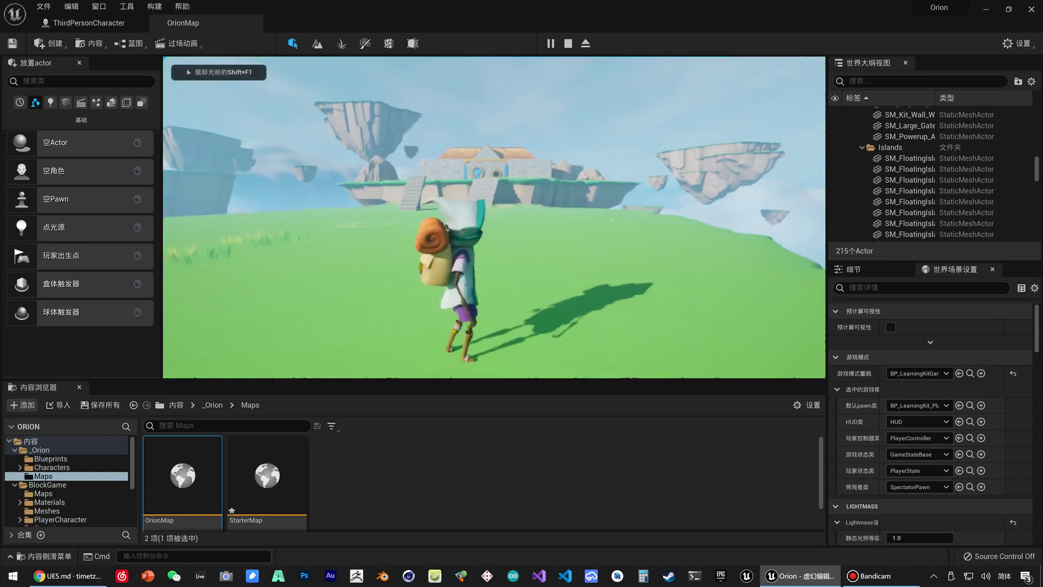
{"action": "key", "text": "w"}
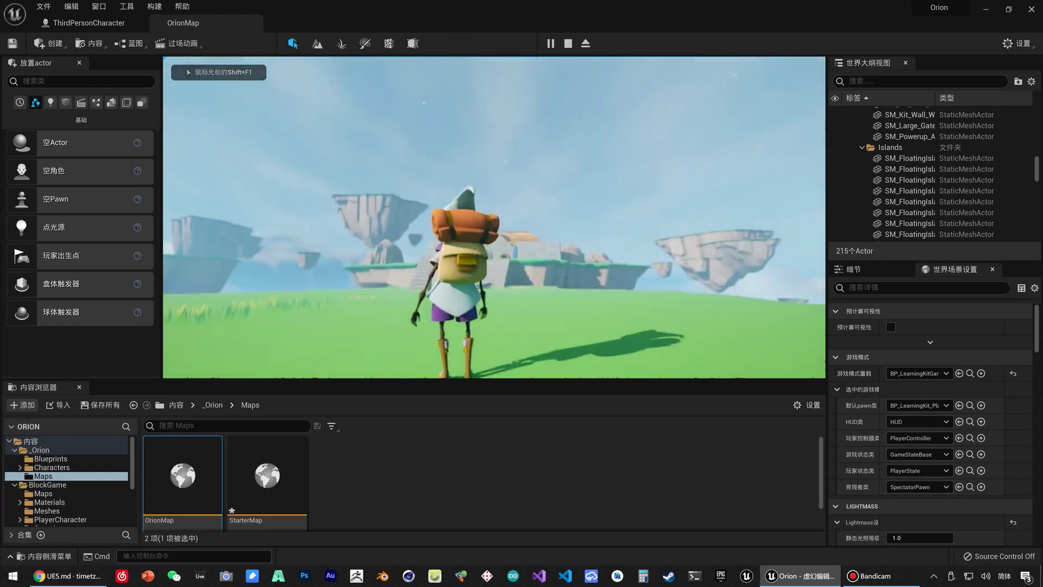
{"action": "key", "text": "w"}
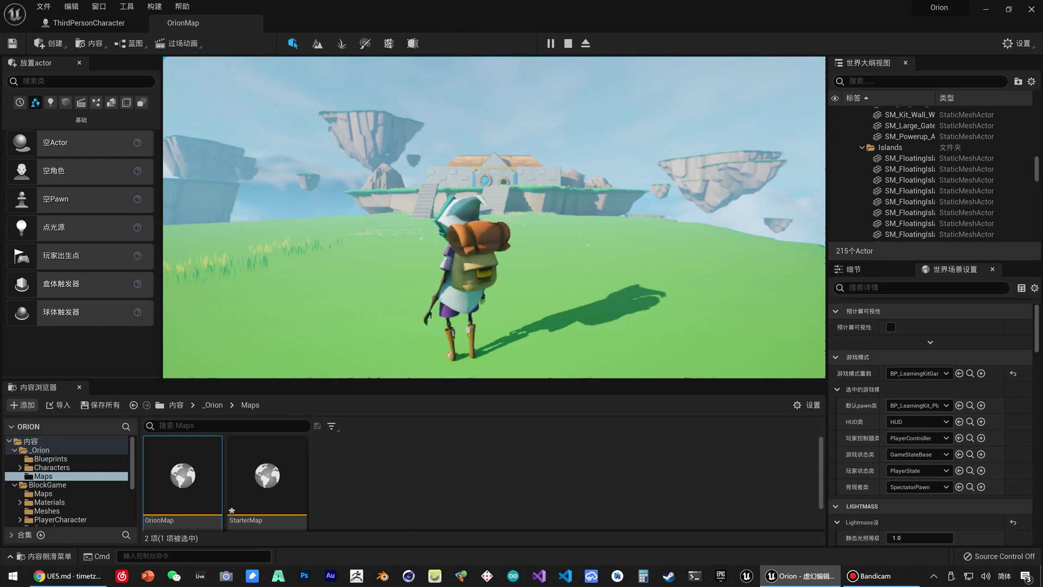
{"action": "key", "text": "Escape"}
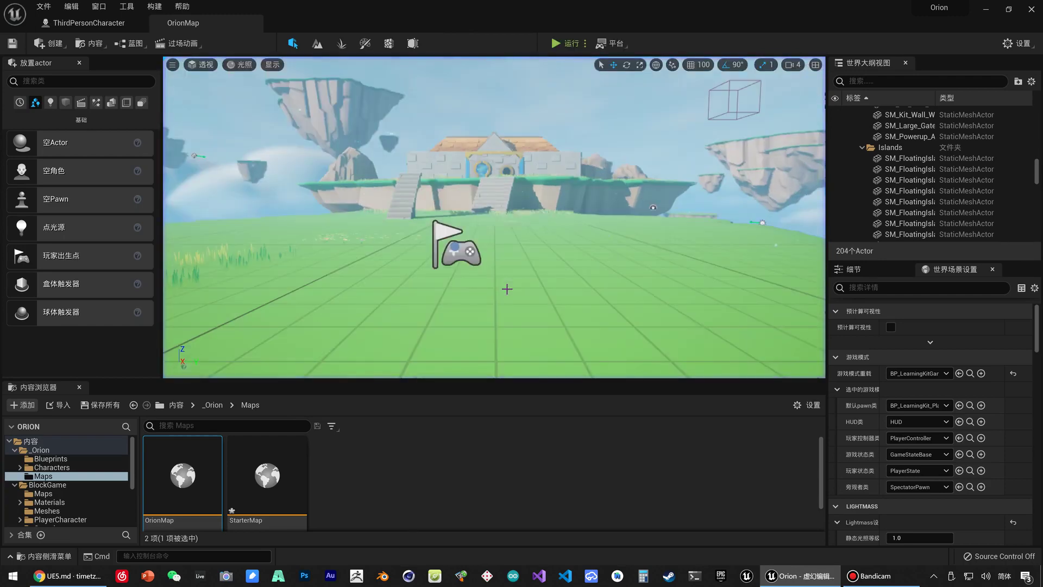
In World Settings, set OrionMap's GameMode Override to ThirdPersonGameMode
{"action": "left_click", "coordinate": [856, 270]}
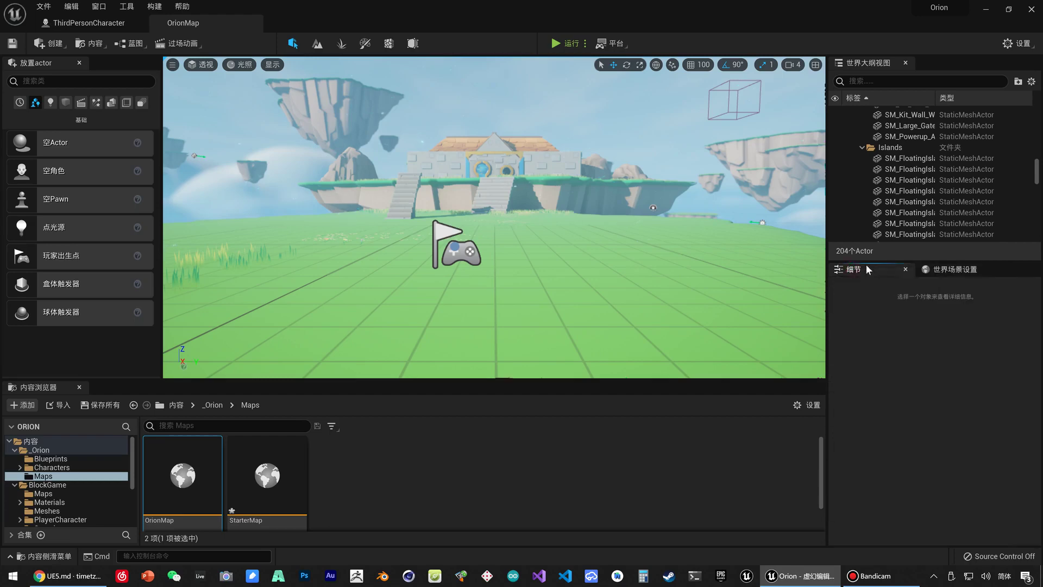
{"action": "left_click", "coordinate": [954, 269]}
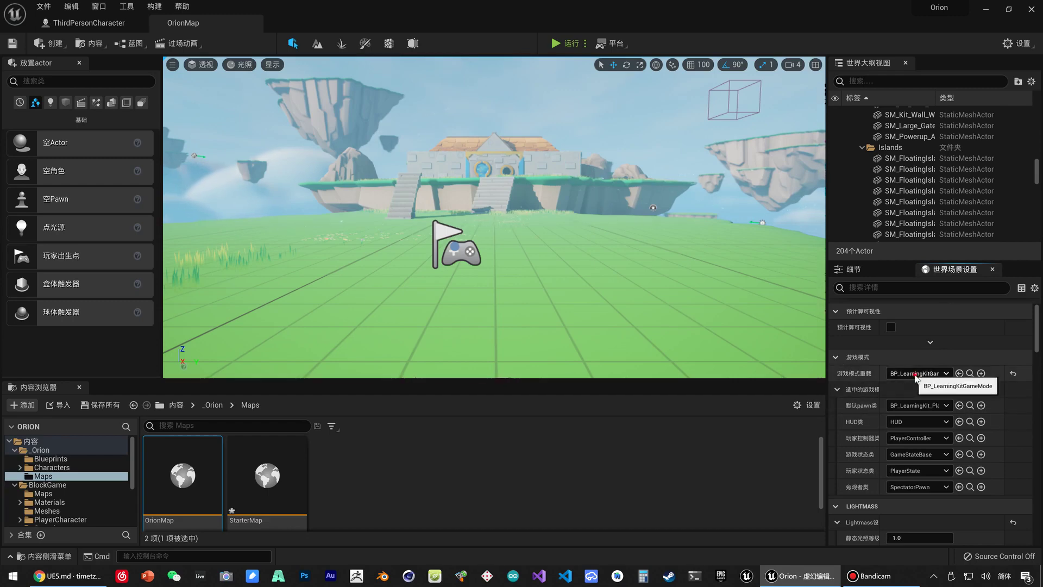
{"action": "left_click", "coordinate": [915, 374]}
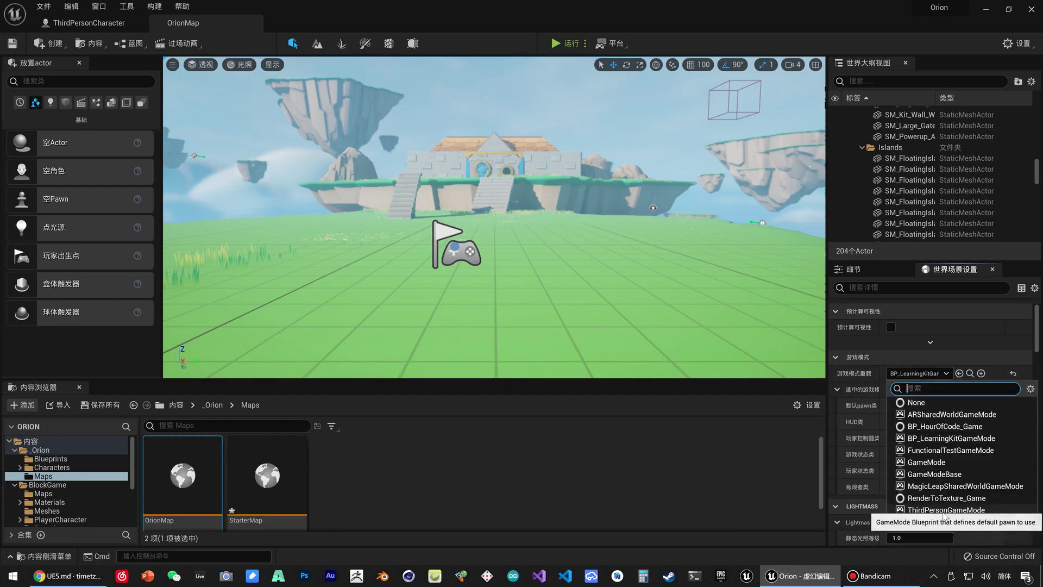
{"action": "left_click", "coordinate": [974, 510]}
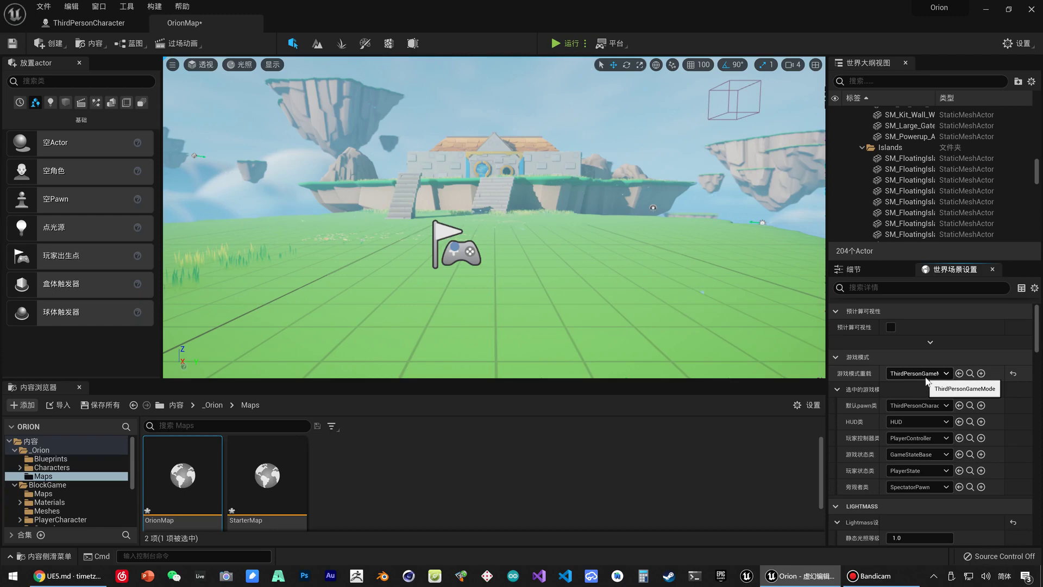
Locate ThirdPersonGameMode and copy it into the _Orion/Characters folder
{"action": "left_click", "coordinate": [971, 374]}
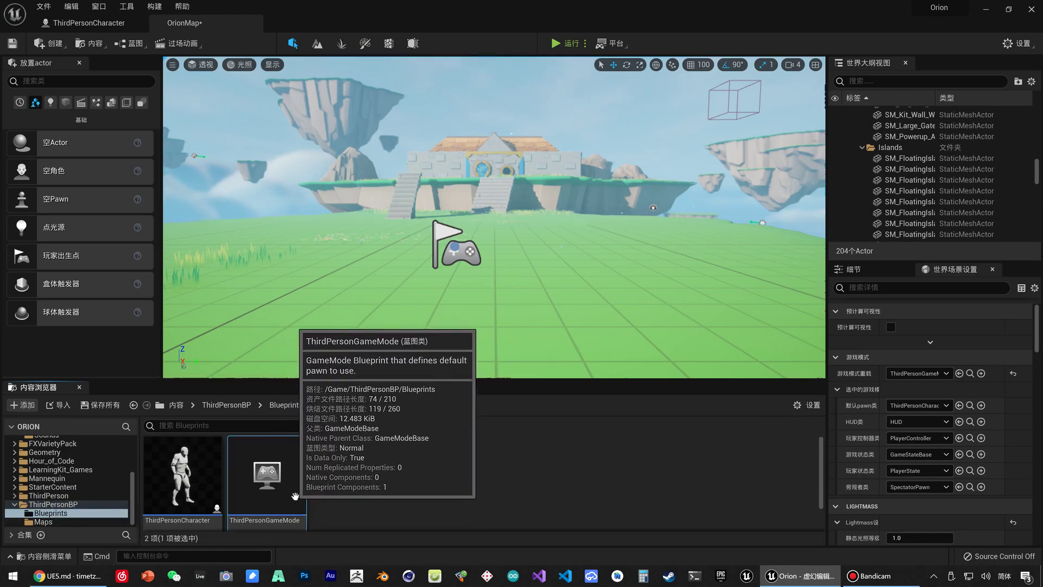
{"action": "scroll", "coordinate": [108, 494], "scroll_direction": "up", "scroll_amount": 2}
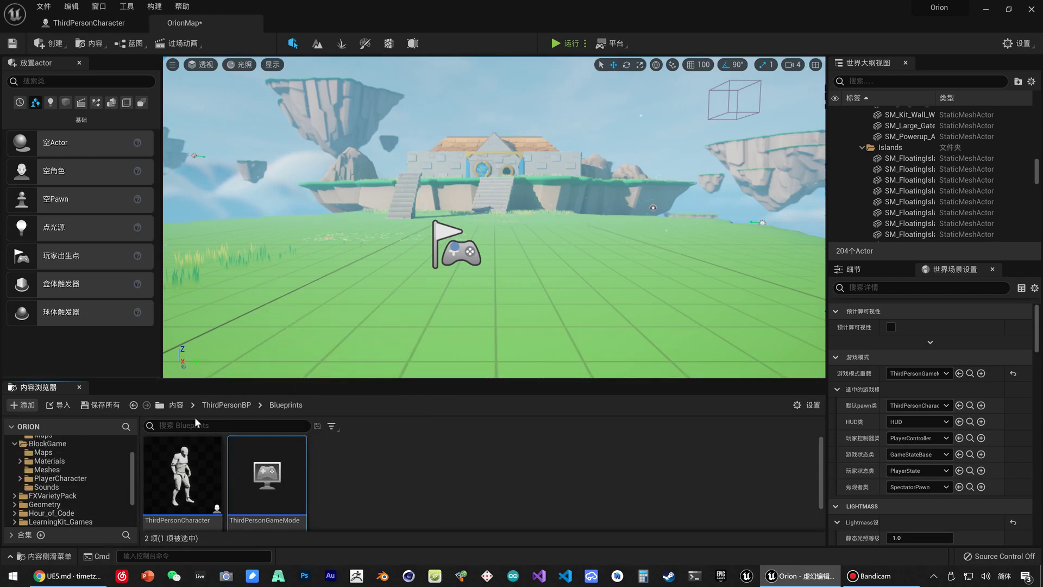
{"action": "scroll", "coordinate": [70, 483], "scroll_direction": "up", "scroll_amount": 2}
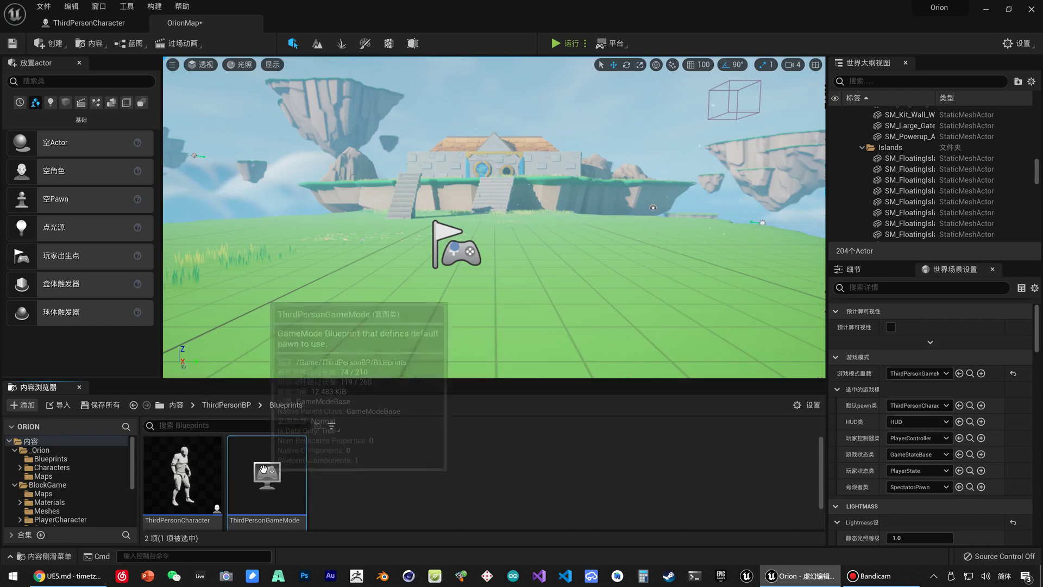
{"action": "left_click", "coordinate": [20, 467]}
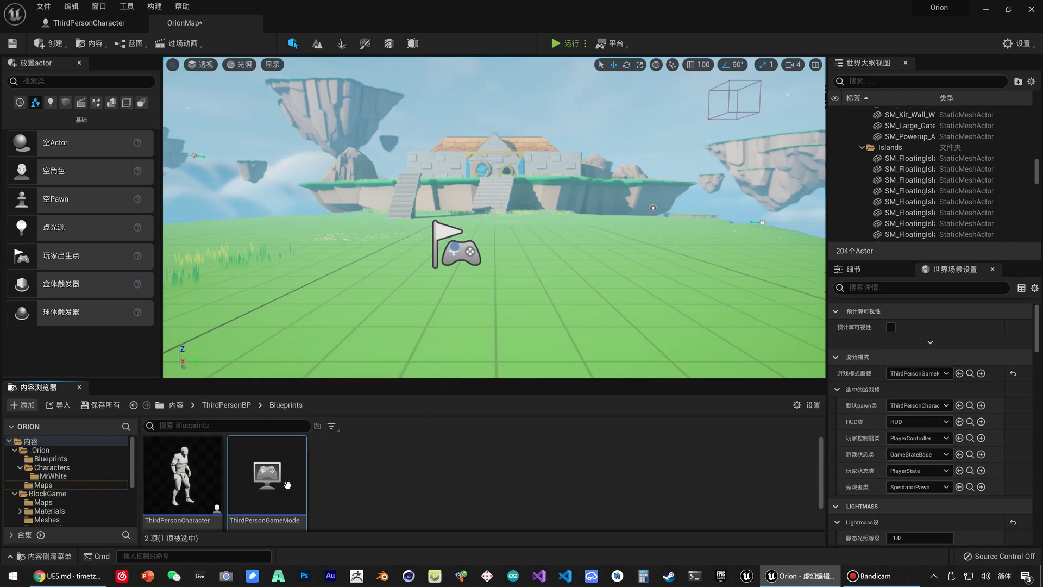
{"action": "left_click_drag", "start_coordinate": [287, 484], "coordinate": [63, 468]}
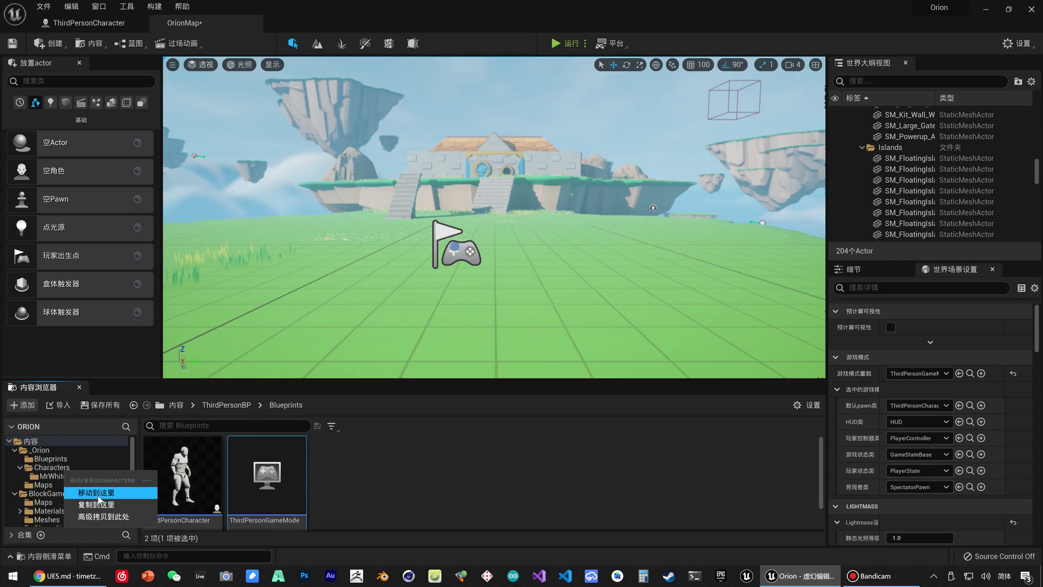
{"action": "left_click", "coordinate": [106, 507]}
{"action": "left_click", "coordinate": [50, 467]}
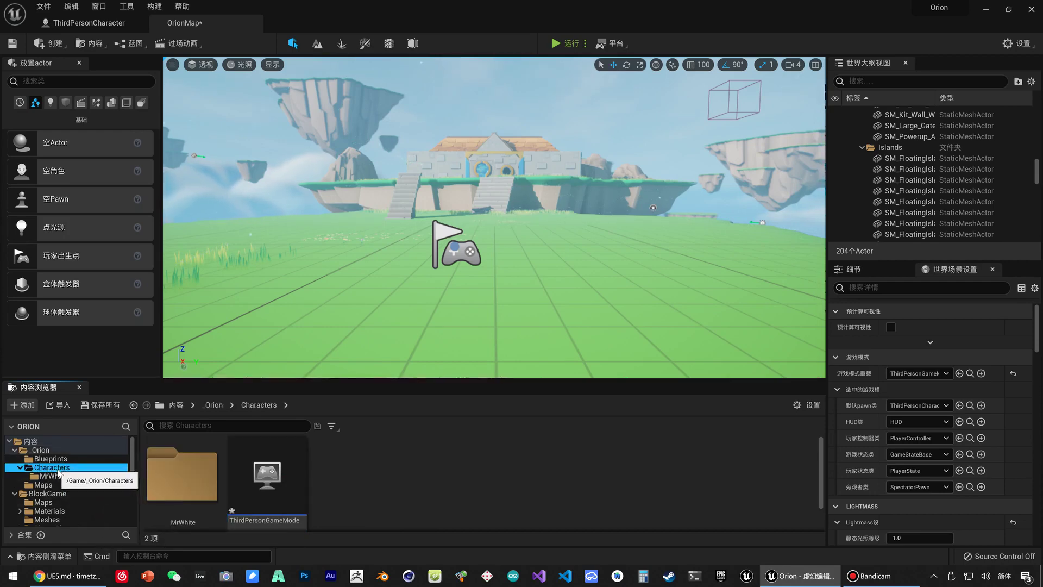
Select the copied ThirdPersonGameMode in Characters and begin renaming it
{"action": "mouse_move", "coordinate": [276, 508]}
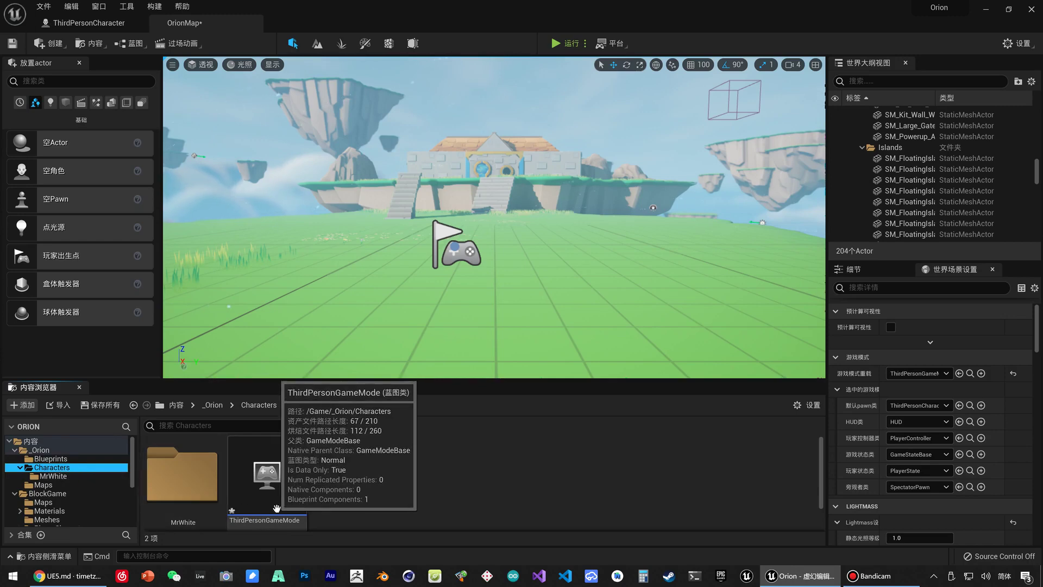
{"action": "left_click", "coordinate": [285, 509]}
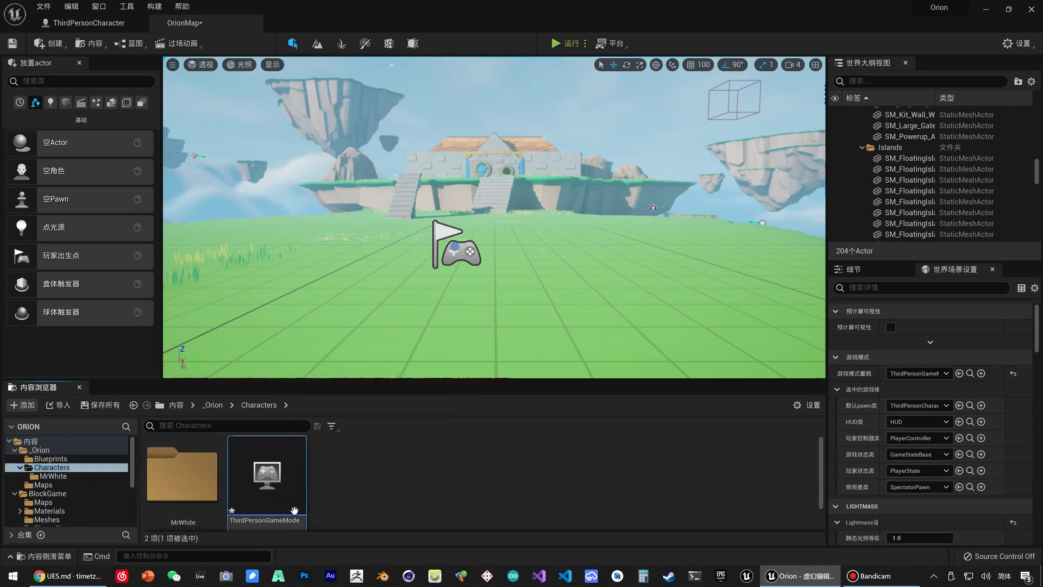
{"action": "left_click", "coordinate": [270, 523]}
Replace 'ThirdPerson' with 'Orion' in the copied game mode's name, making it OrionGameMode
{"action": "left_click_drag", "start_coordinate": [233, 522], "coordinate": [273, 522]}
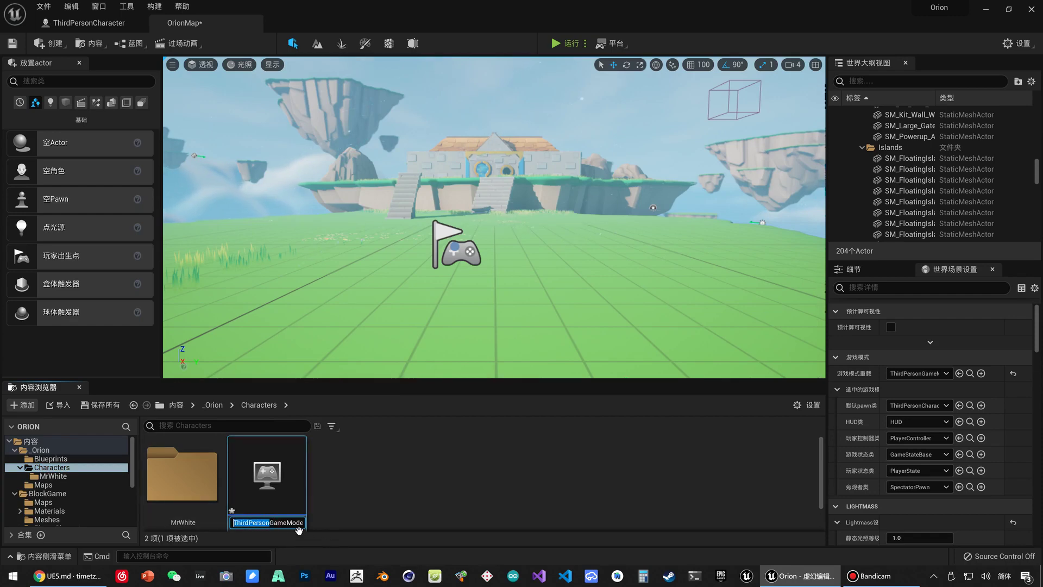
{"action": "type", "text": "i"}
{"action": "key", "text": "Return"}
{"action": "left_click", "coordinate": [277, 520]}
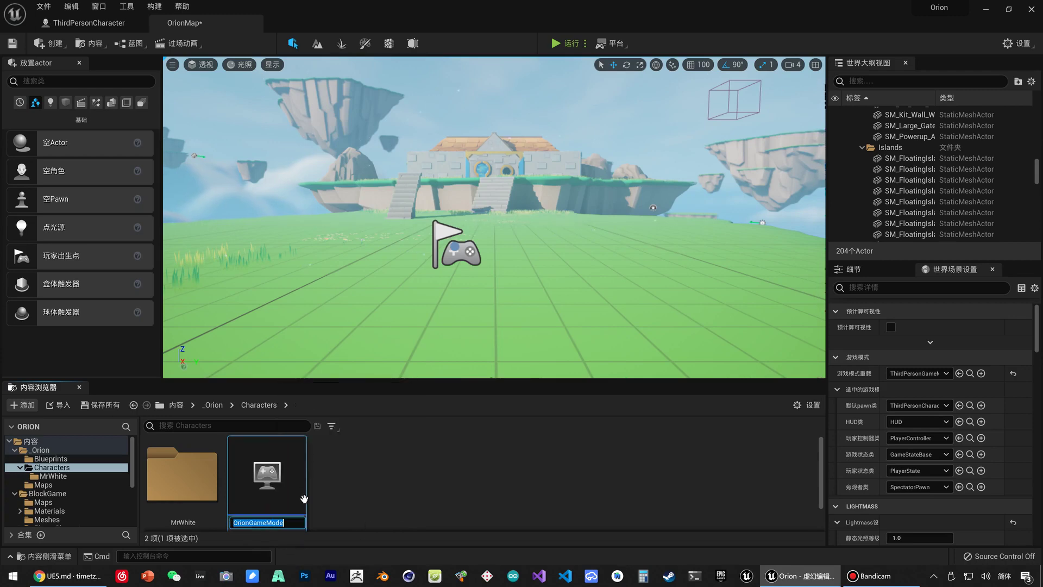
{"action": "key", "text": "Escape"}
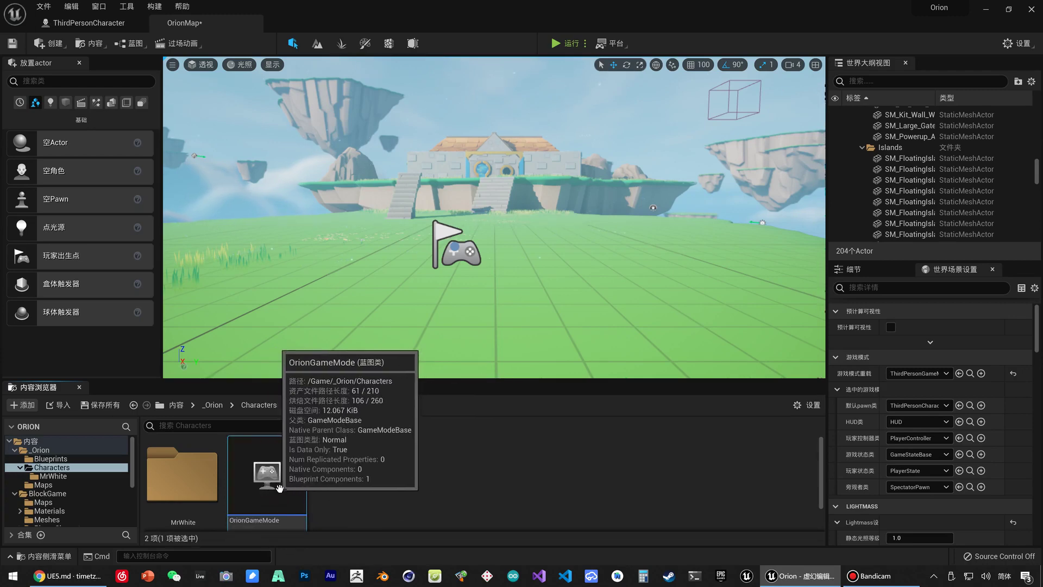
Set OrionMap's GameMode Override to OrionGameMode and glance at the Default Pawn Class list
{"action": "left_click", "coordinate": [910, 374]}
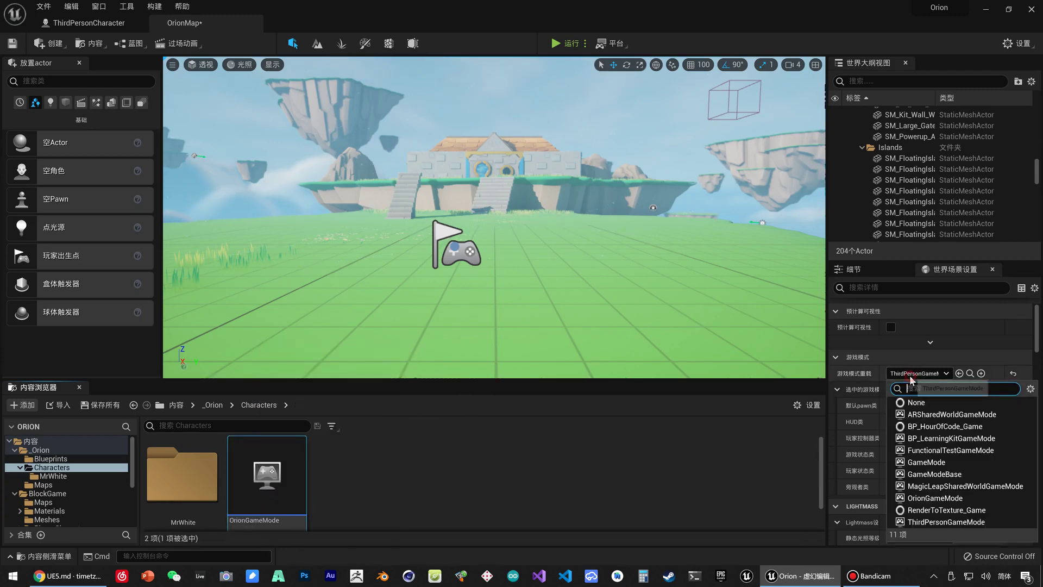
{"action": "left_click", "coordinate": [948, 498]}
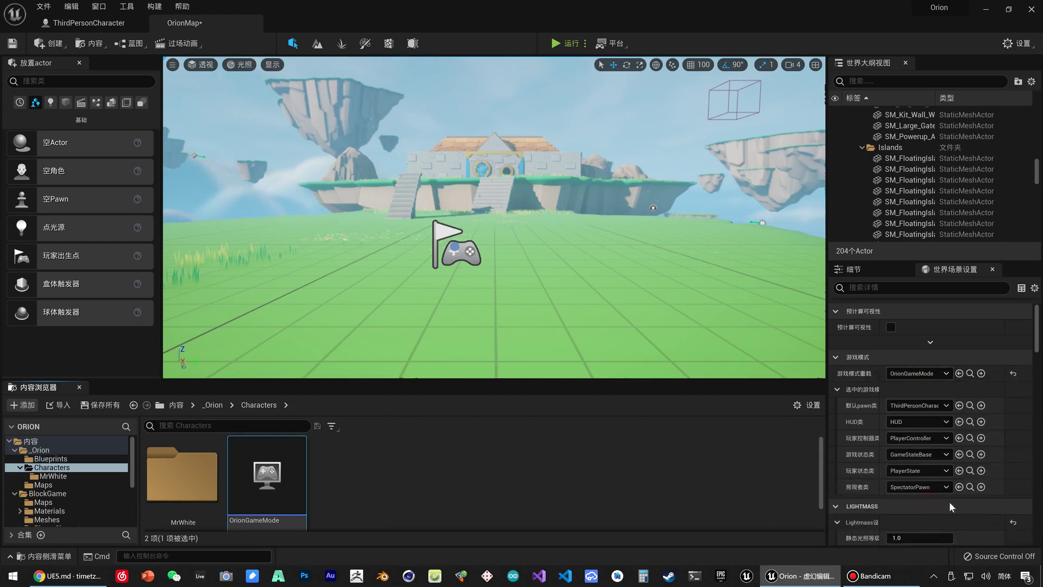
{"action": "left_click", "coordinate": [930, 407]}
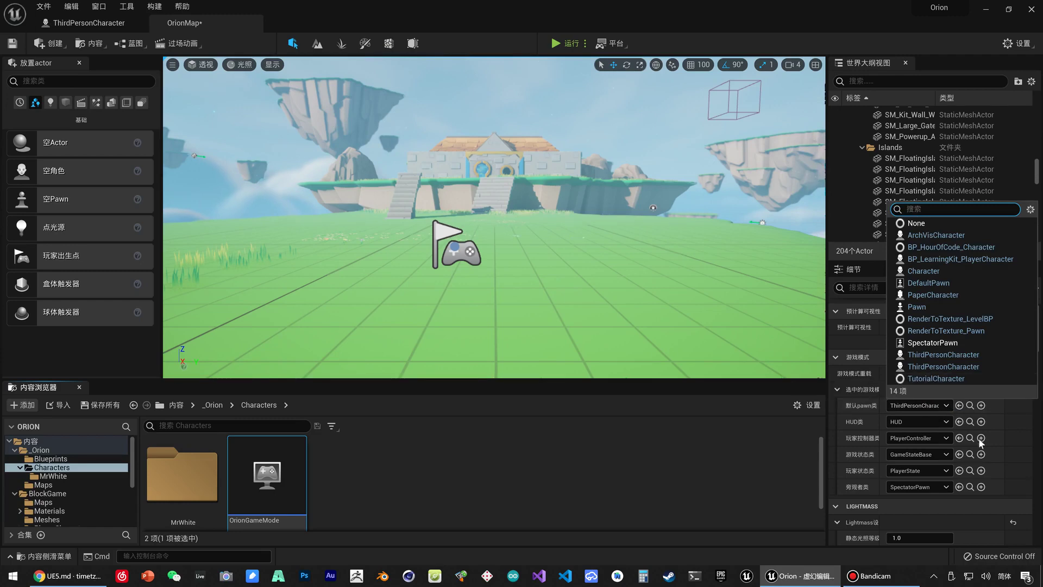
{"action": "left_click", "coordinate": [438, 485]}
In the MrWhite folder, replace 'ThirdPerson' with 'MrWhite' in the character blueprint's name, giving MrWhiteCharacter
{"action": "left_click", "coordinate": [52, 474]}
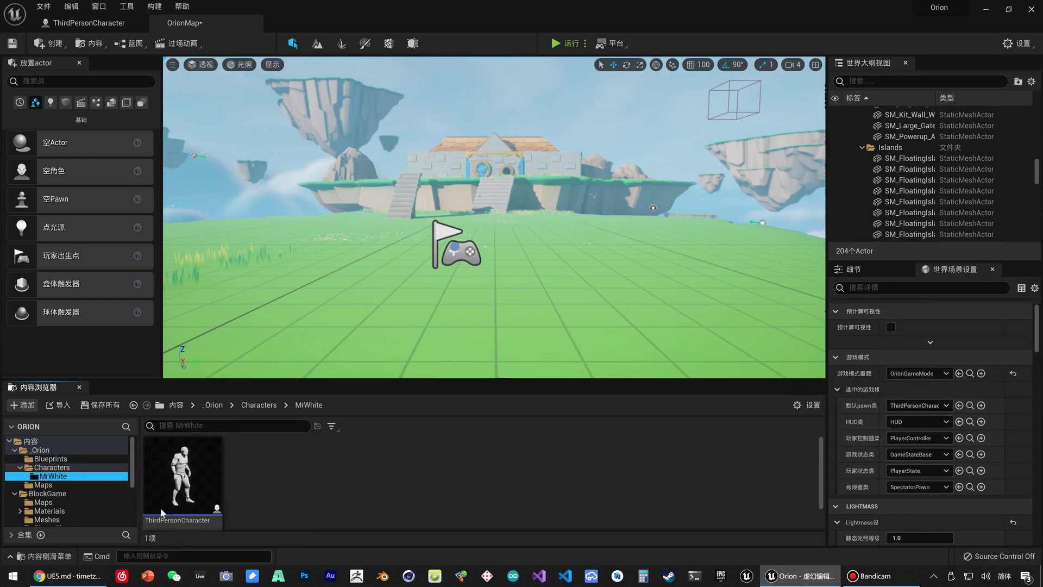
{"action": "left_click", "coordinate": [193, 508]}
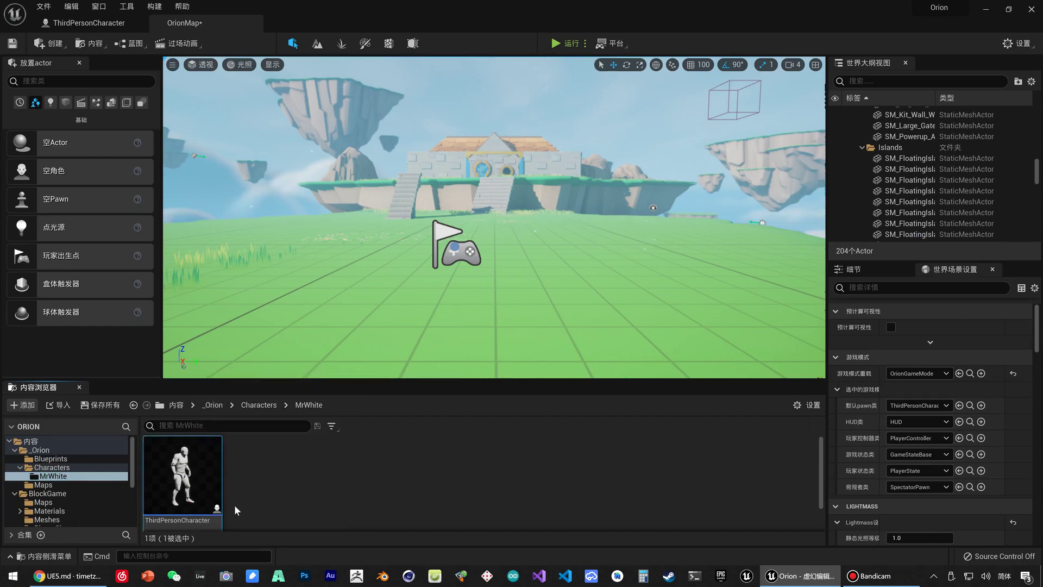
{"action": "left_click", "coordinate": [188, 522]}
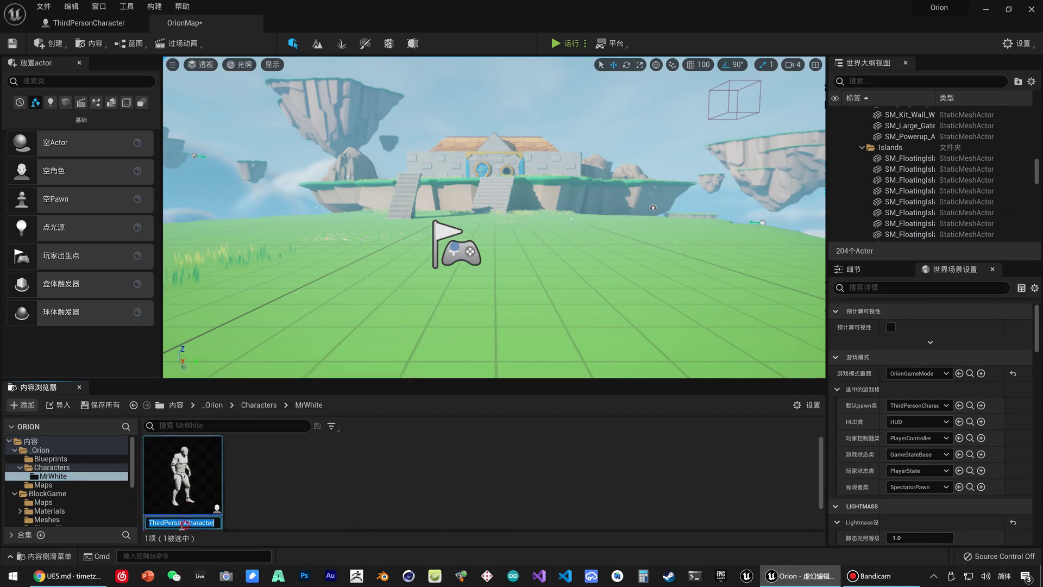
{"action": "left_click_drag", "start_coordinate": [183, 524], "coordinate": [75, 517]}
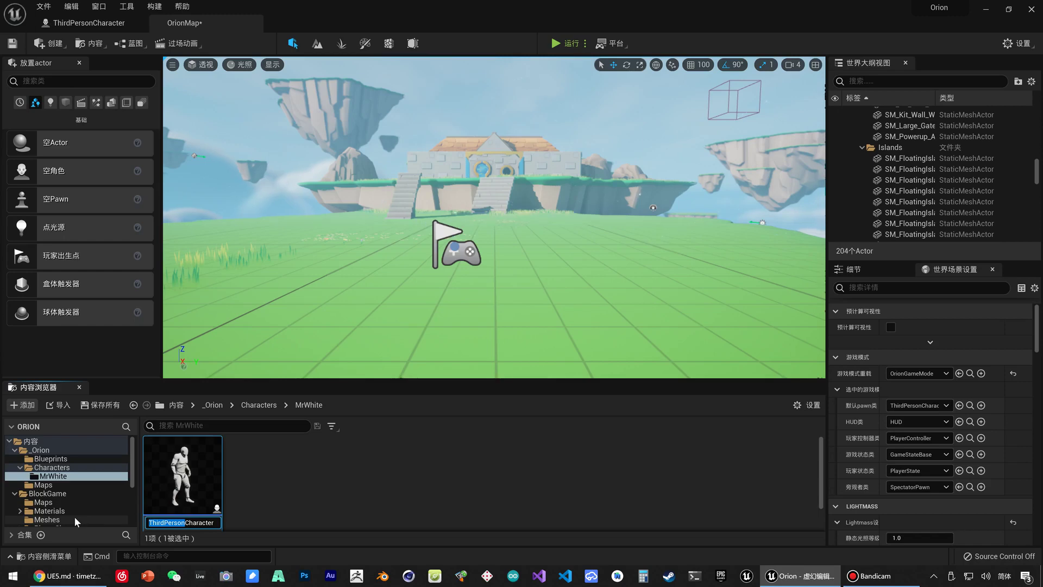
{"action": "key", "text": "BackSpace"}
{"action": "type", "text": "M"}
{"action": "type", "text": "rWhite"}
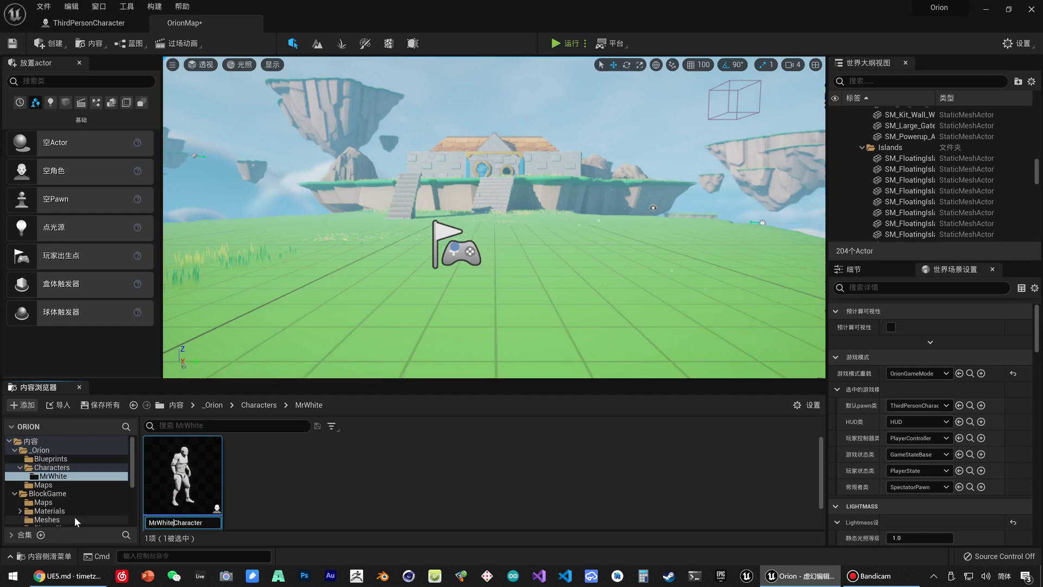
{"action": "key", "text": "Return"}
{"action": "left_click", "coordinate": [253, 494]}
{"action": "left_click", "coordinate": [196, 496]}
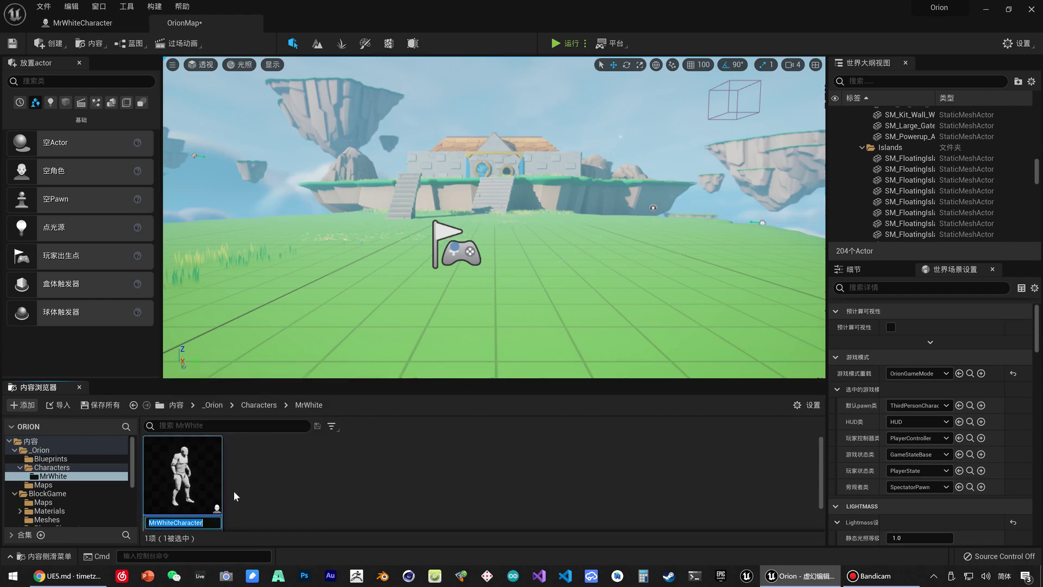
{"action": "left_click", "coordinate": [260, 497]}
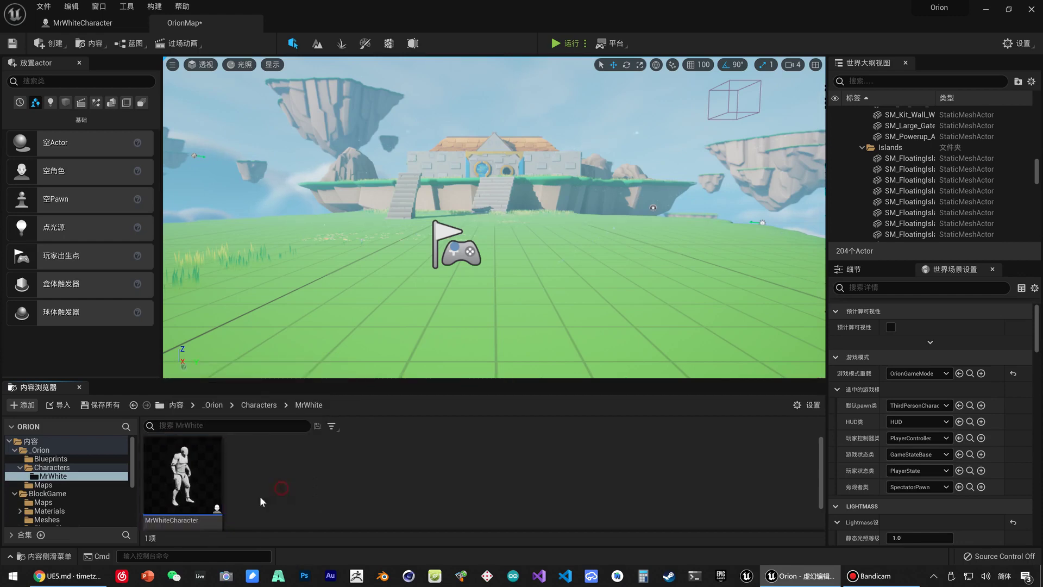
Add a new folder named Orion inside _Orion/Characters, next to MrWhite
{"action": "right_click", "coordinate": [54, 467]}
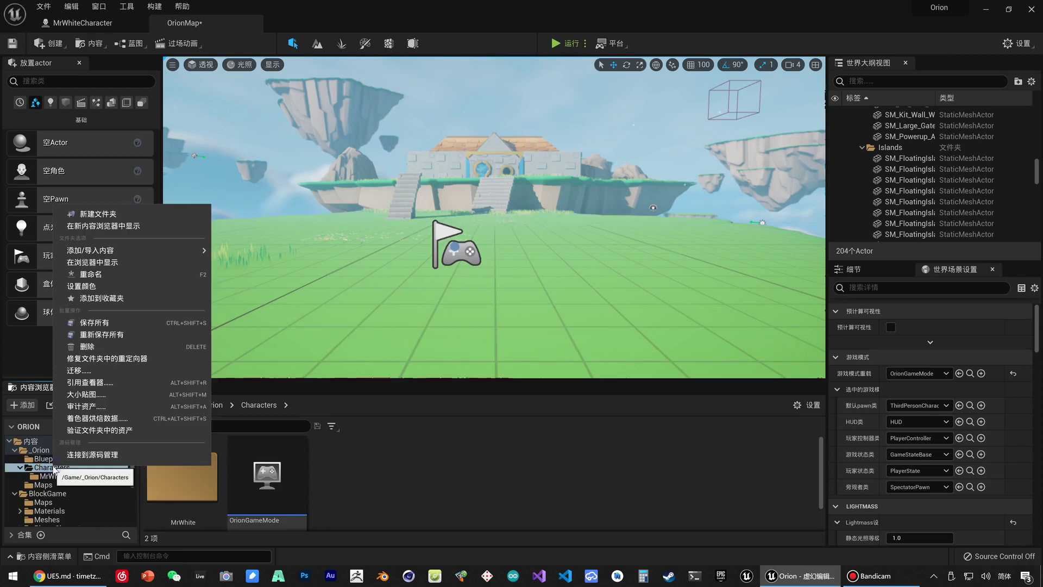
{"action": "left_click", "coordinate": [112, 213]}
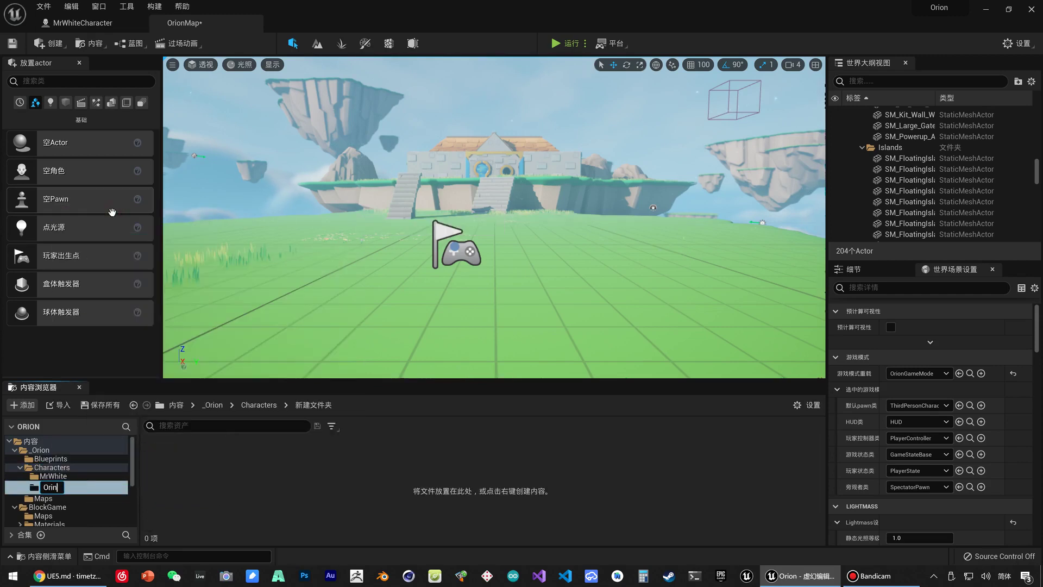
{"action": "type", "text": "on"}
{"action": "key", "text": "Return"}
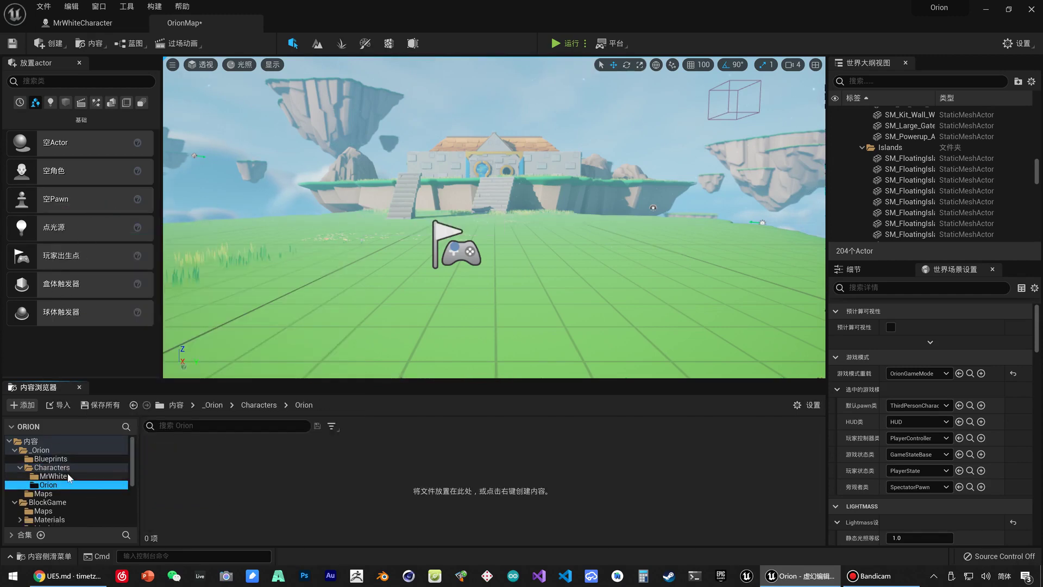
{"action": "left_click", "coordinate": [53, 476]}
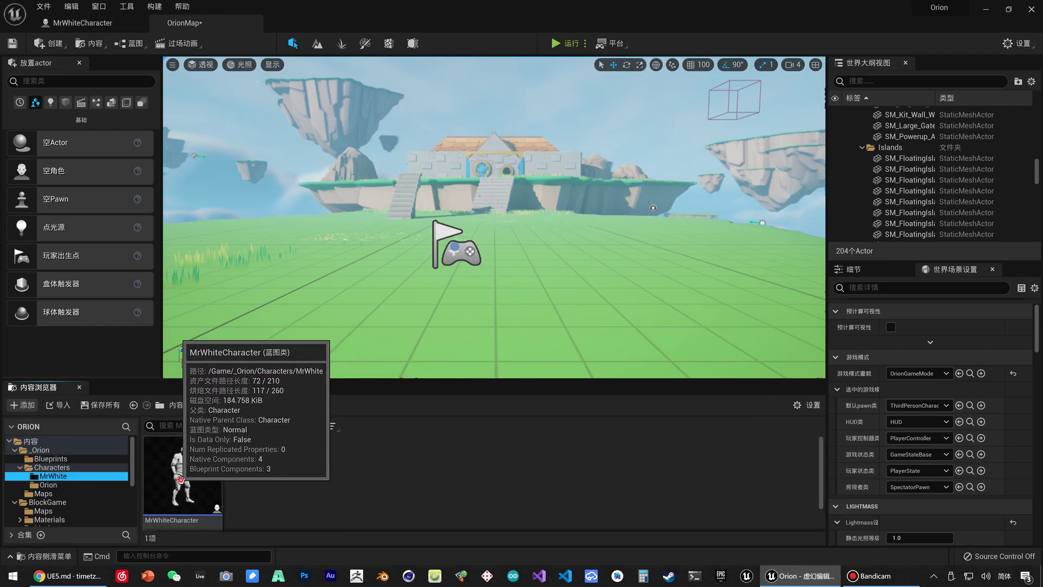
Copy MrWhiteCharacter into the Orion folder and rename the copy to OrionCharacter
{"action": "mouse_move", "coordinate": [179, 478]}
{"action": "left_mouse_down"}
{"action": "mouse_move", "coordinate": [118, 494]}
{"action": "mouse_move", "coordinate": [51, 485]}
{"action": "left_mouse_up"}
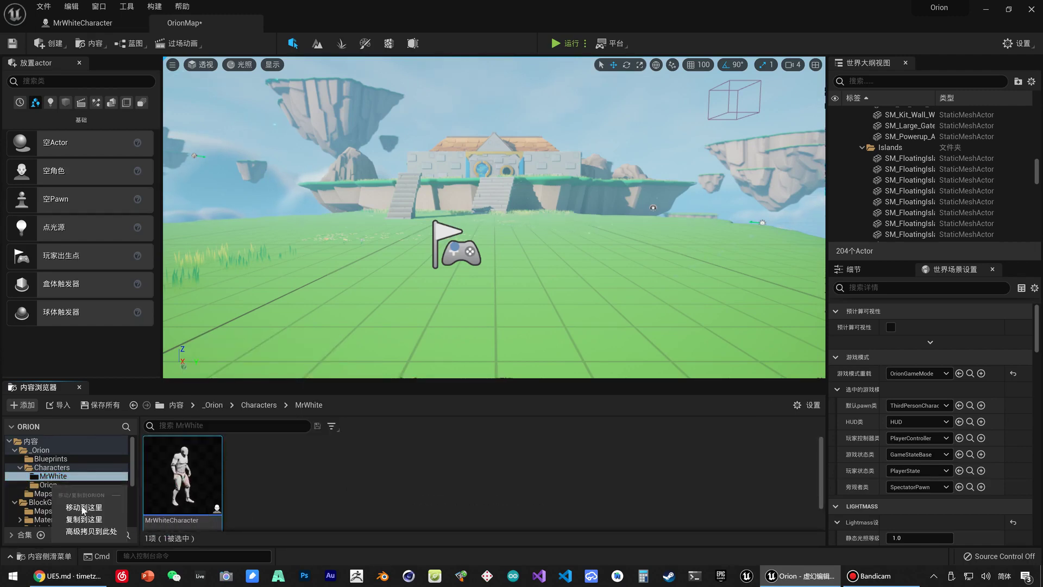
{"action": "left_click", "coordinate": [94, 523]}
{"action": "left_click", "coordinate": [63, 485]}
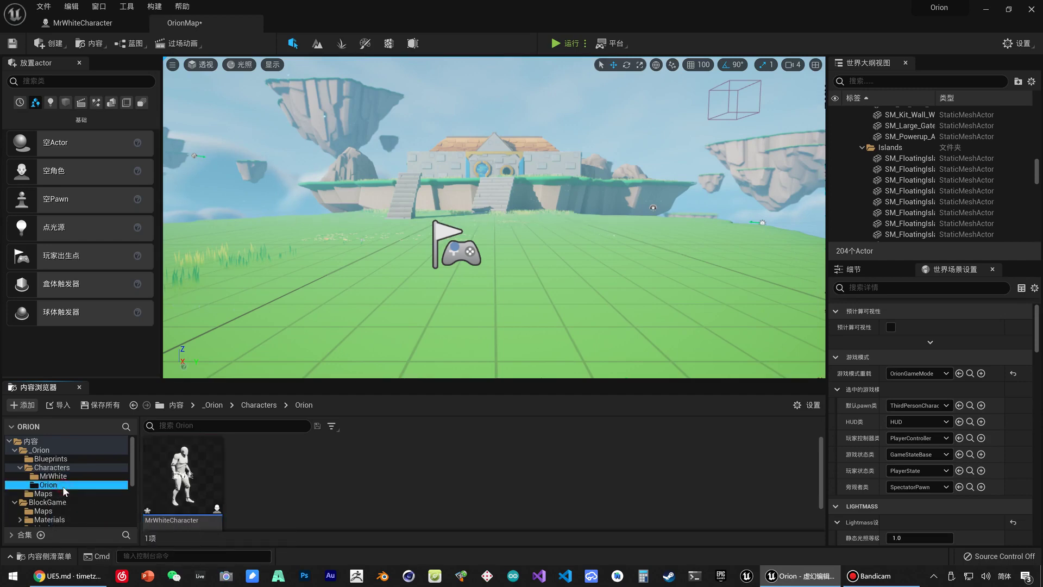
{"action": "double_click", "coordinate": [175, 517]}
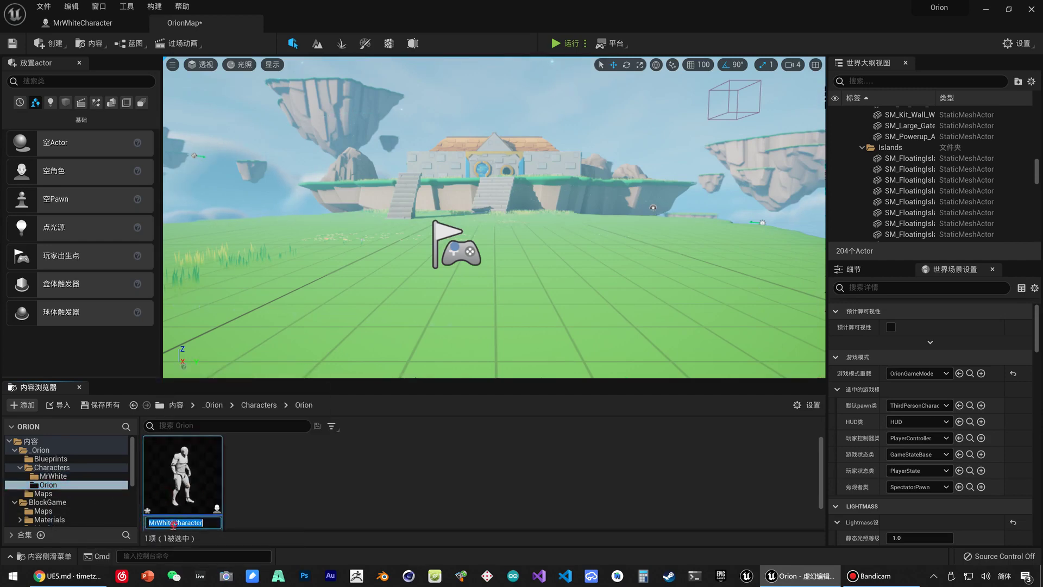
{"action": "type", "text": "OrionCharacter"}
{"action": "key", "text": "Return"}
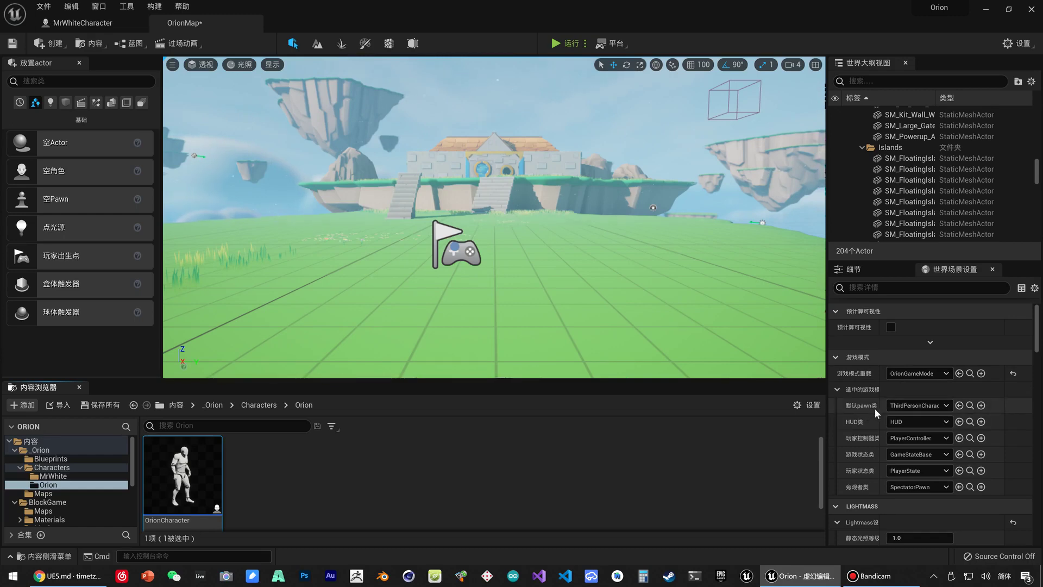
Set World Settings' Default Pawn Class to OrionCharacter and start a Play-in-Editor session
{"action": "left_click", "coordinate": [910, 405]}
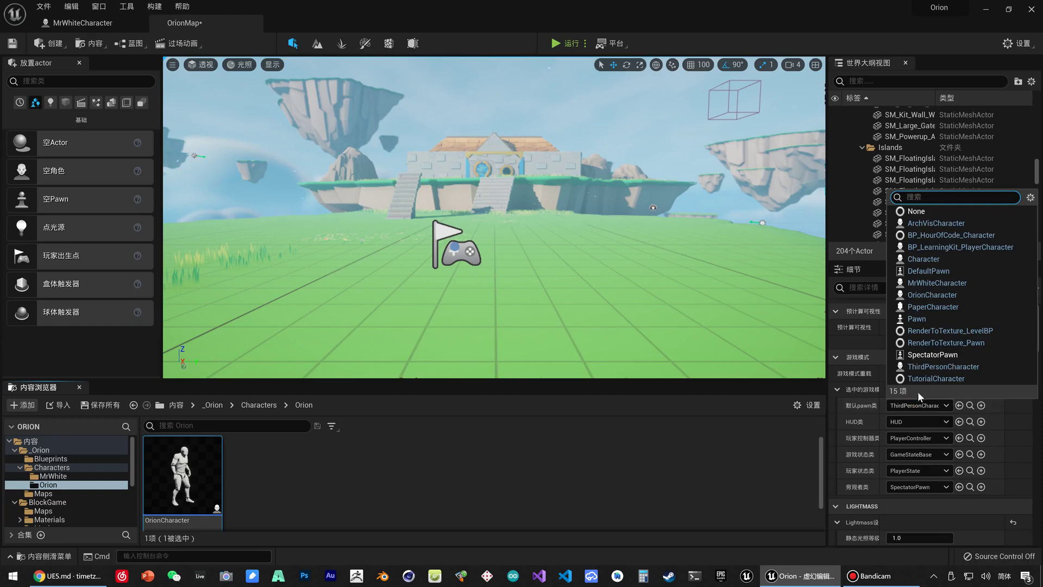
{"action": "left_click", "coordinate": [947, 295]}
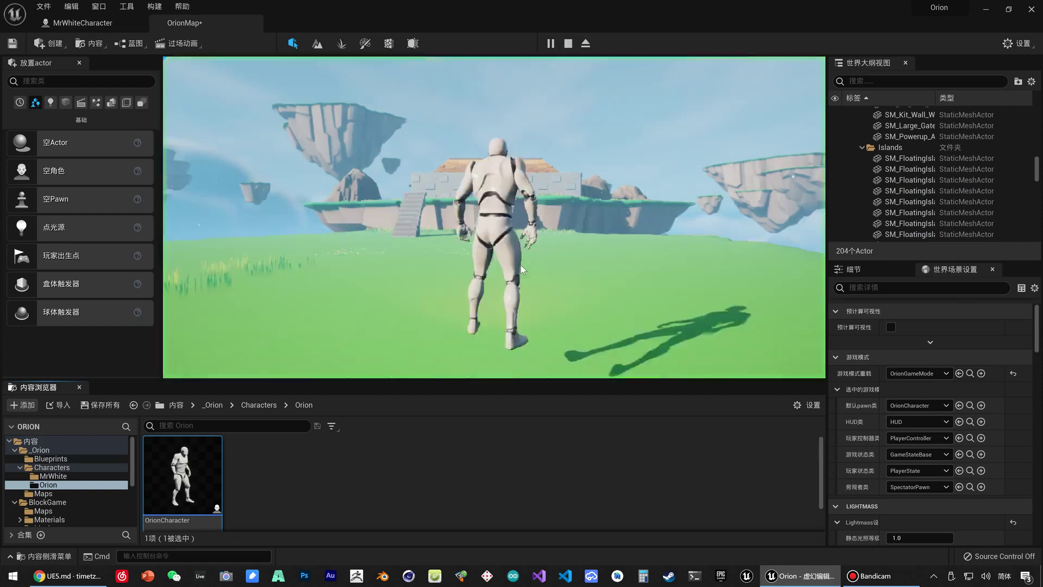
{"action": "key", "text": "w"}
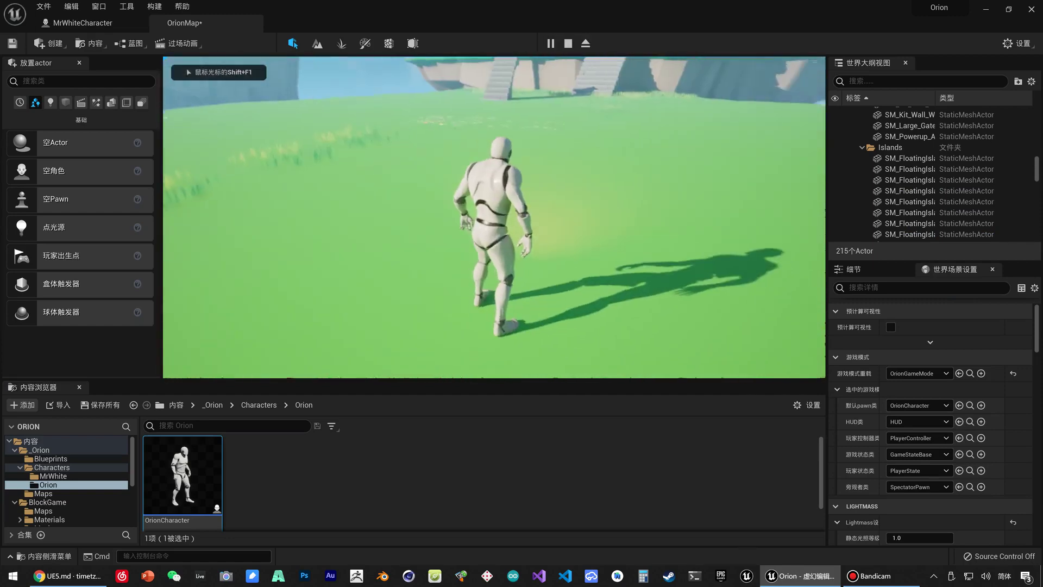